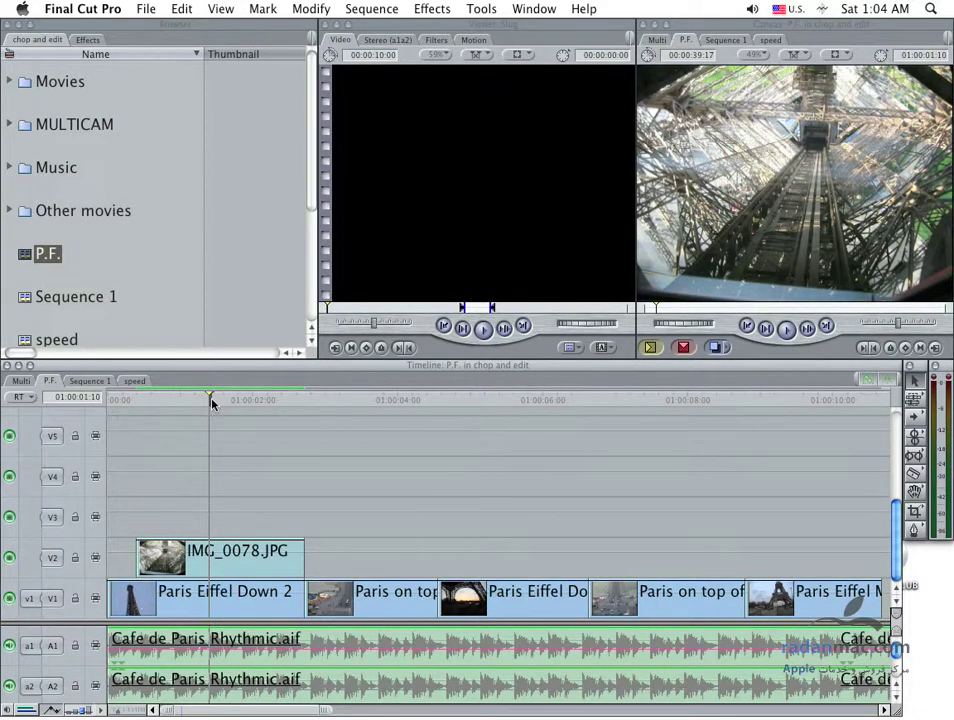
Select the IMG_0078.JPG photo, show its wireframe, try scaling it, then undo and deselect.
{"action": "mouse_move", "coordinate": [210, 401]}
{"action": "left_mouse_down"}
{"action": "mouse_move", "coordinate": [148, 409]}
{"action": "mouse_move", "coordinate": [138, 399]}
{"action": "left_mouse_up"}
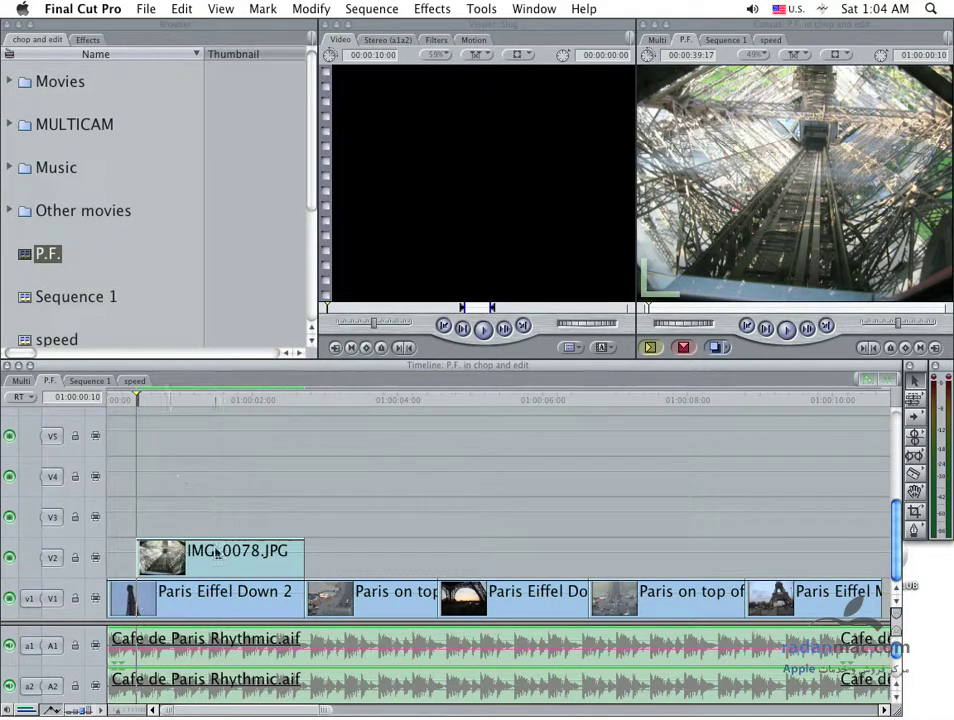
{"action": "left_click", "coordinate": [192, 598]}
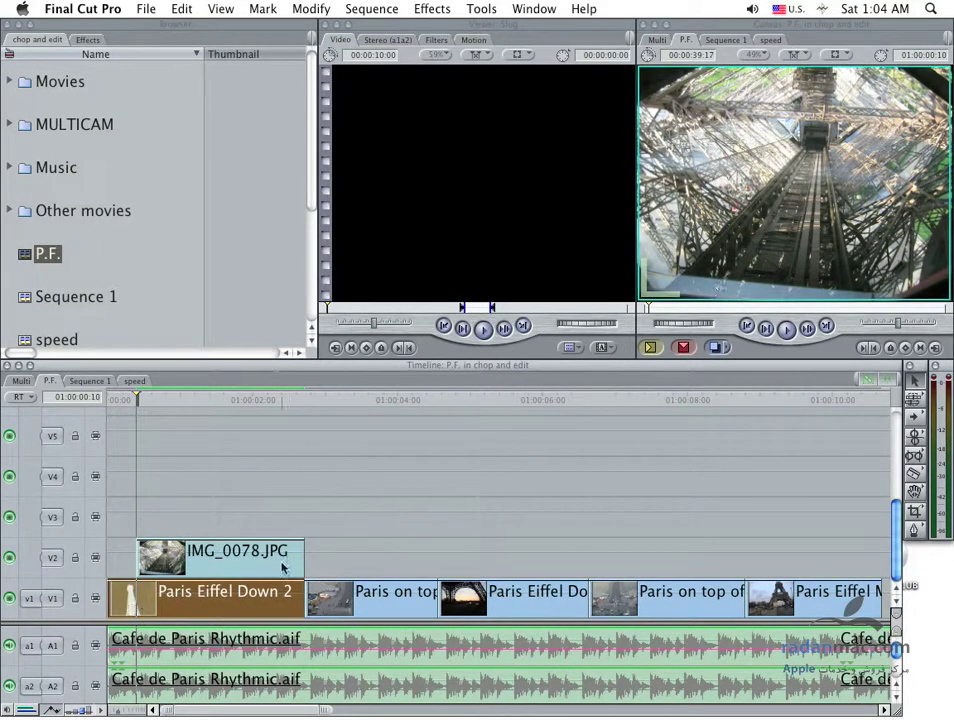
{"action": "left_click", "coordinate": [250, 558]}
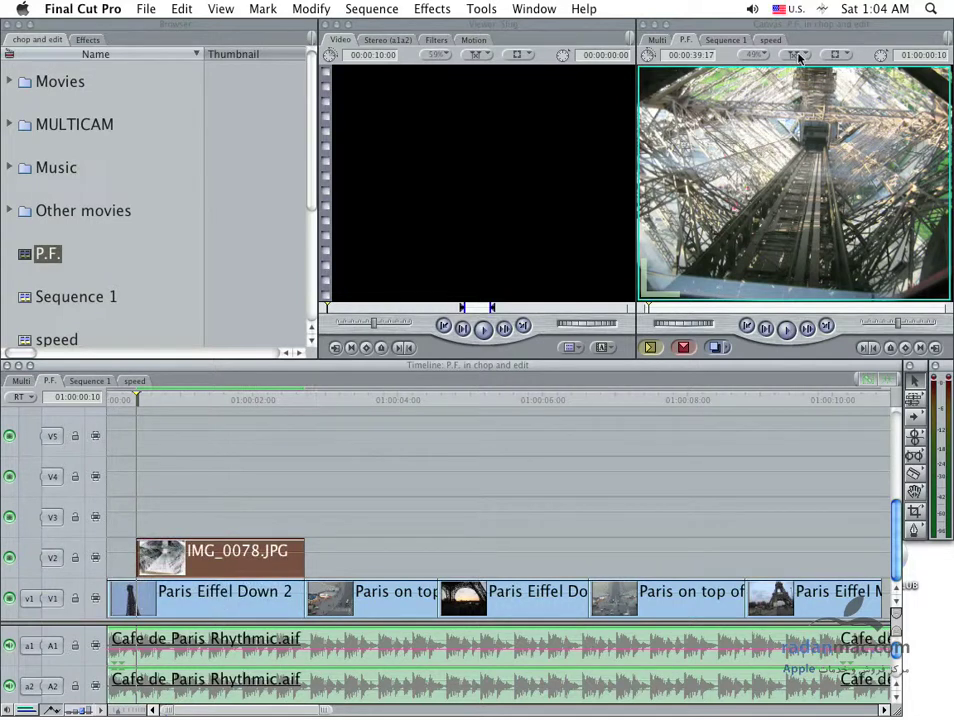
{"action": "left_click", "coordinate": [840, 56]}
{"action": "left_click", "coordinate": [860, 66]}
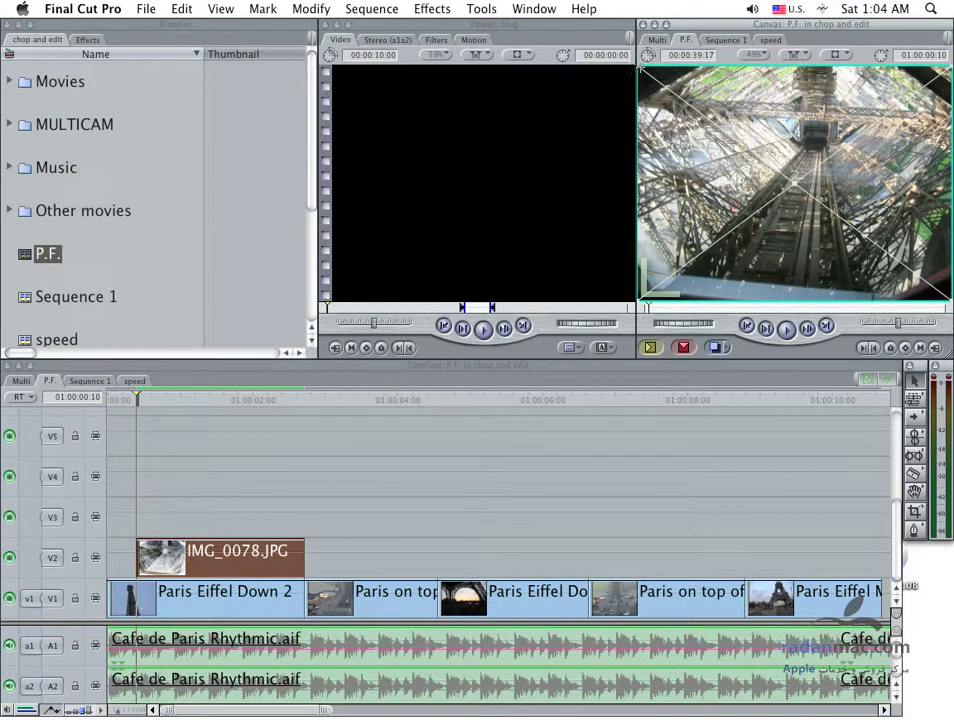
{"action": "left_click_drag", "start_coordinate": [640, 68], "coordinate": [686, 103]}
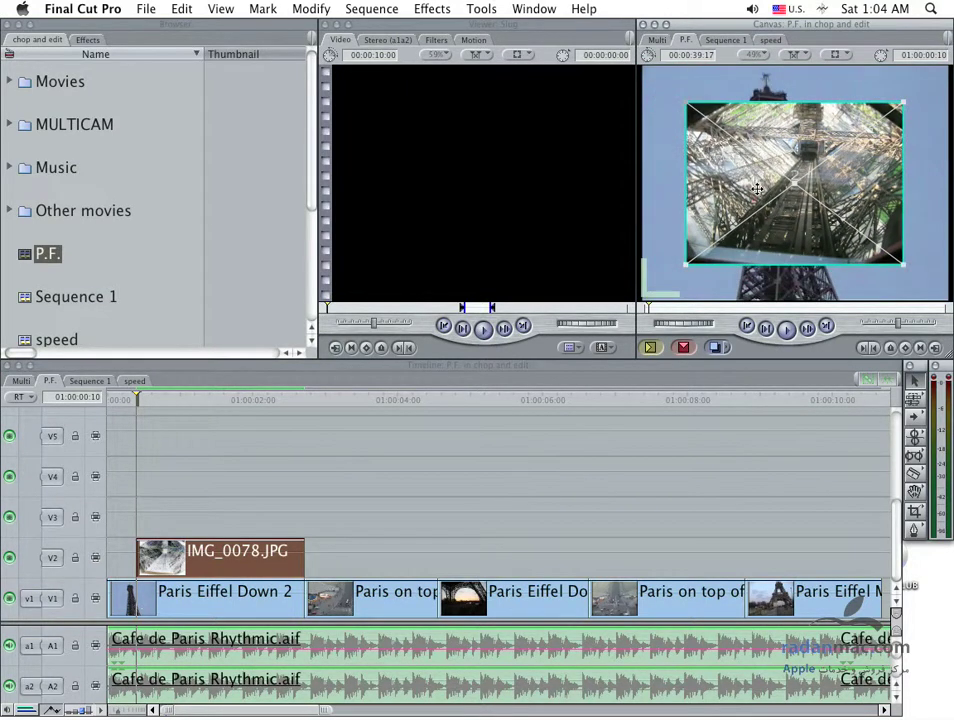
{"action": "key", "text": "super+z"}
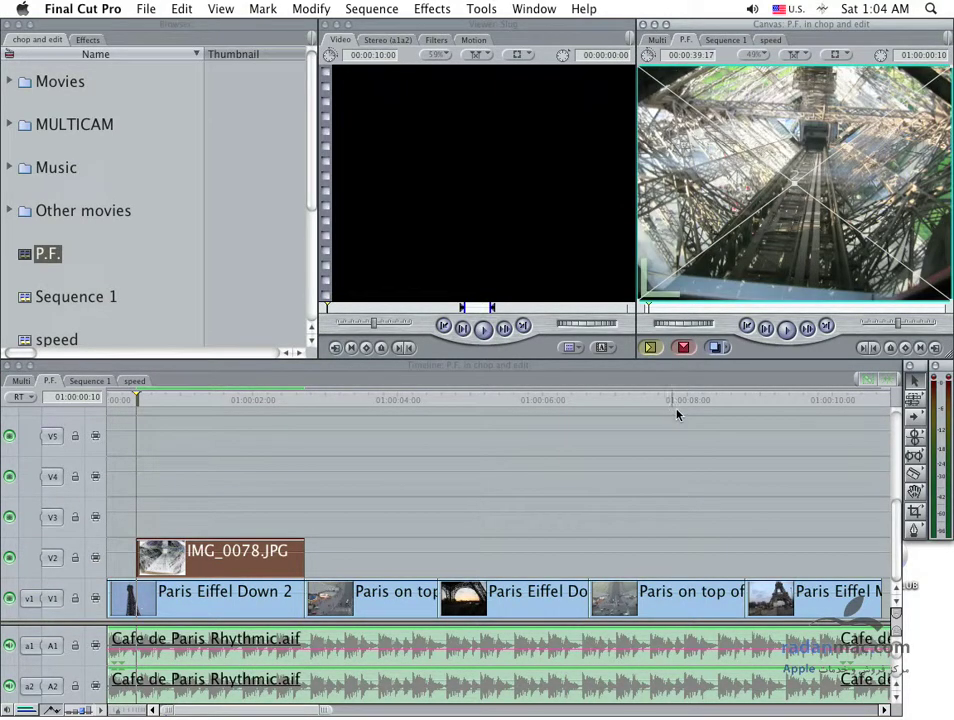
{"action": "left_click", "coordinate": [832, 55]}
{"action": "left_click", "coordinate": [850, 57]}
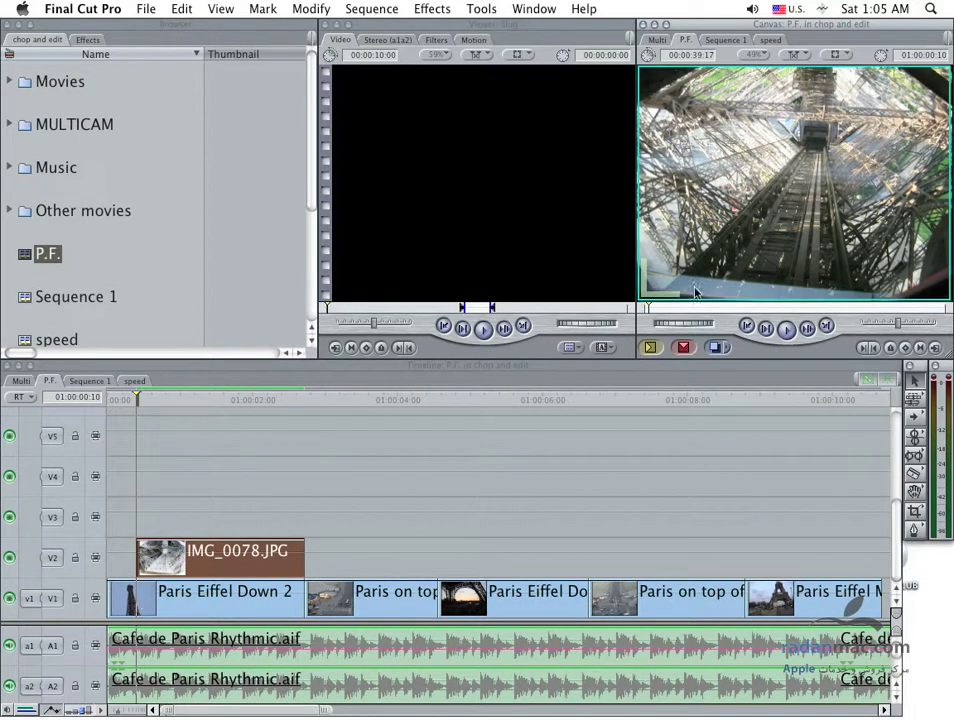
{"action": "left_click", "coordinate": [310, 531]}
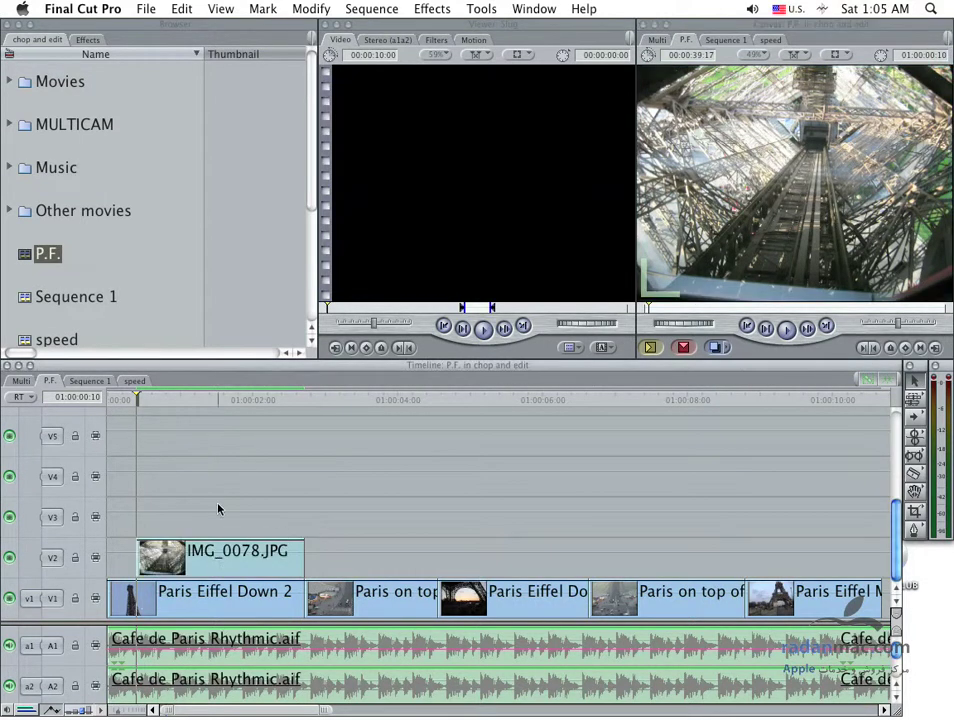
Browse the photo clip's options and modify commands without changing anything.
{"action": "left_click_drag", "start_coordinate": [197, 400], "coordinate": [192, 400]}
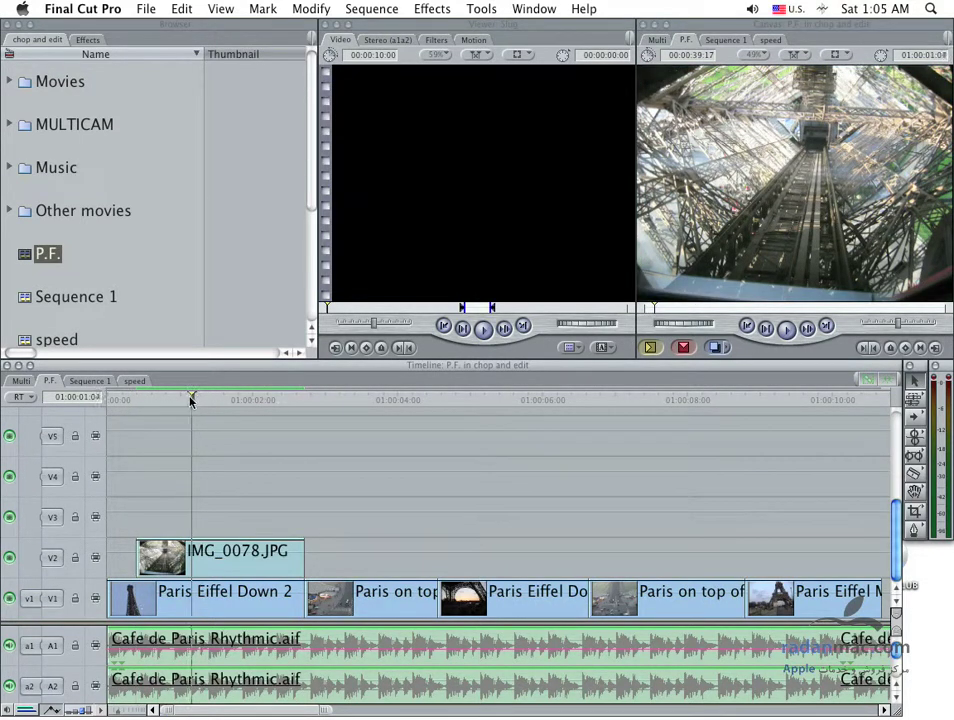
{"action": "right_click", "coordinate": [224, 564]}
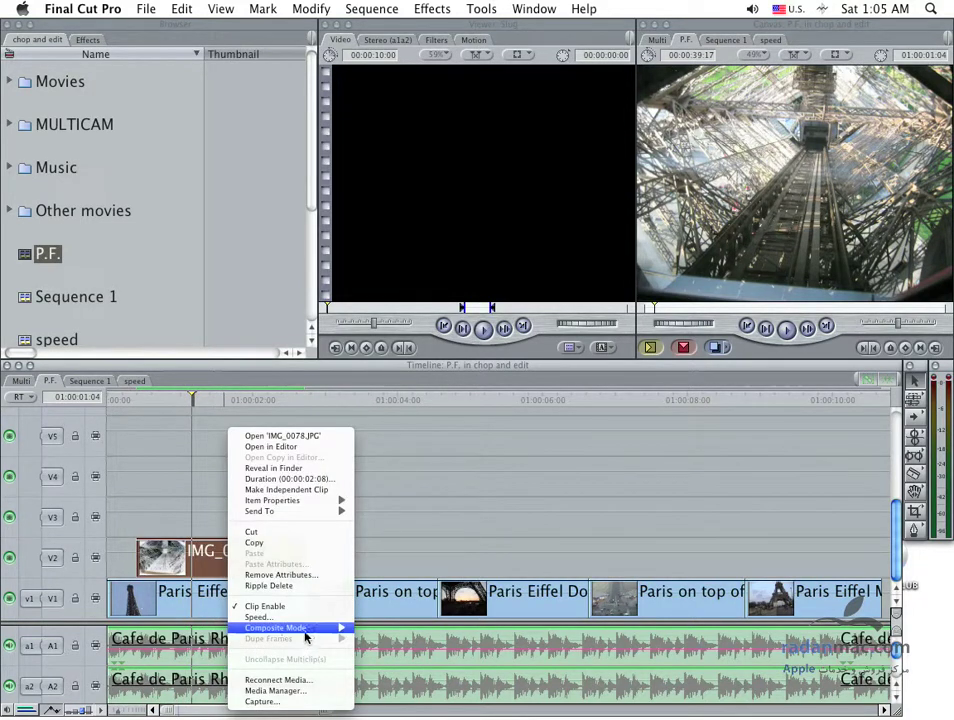
{"action": "mouse_move", "coordinate": [307, 633]}
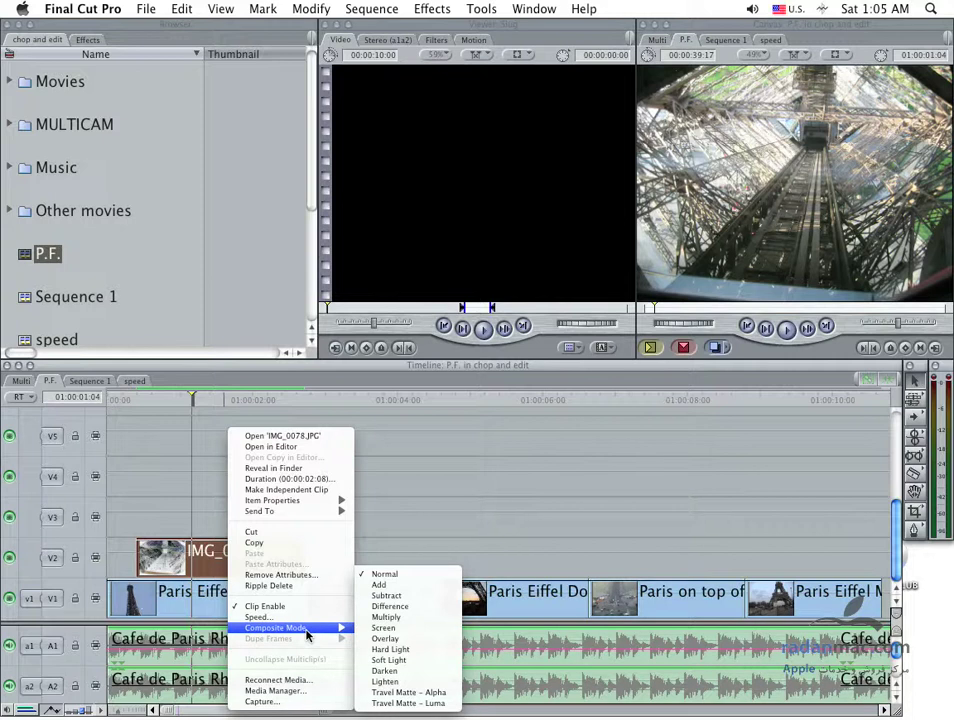
{"action": "left_click", "coordinate": [252, 6]}
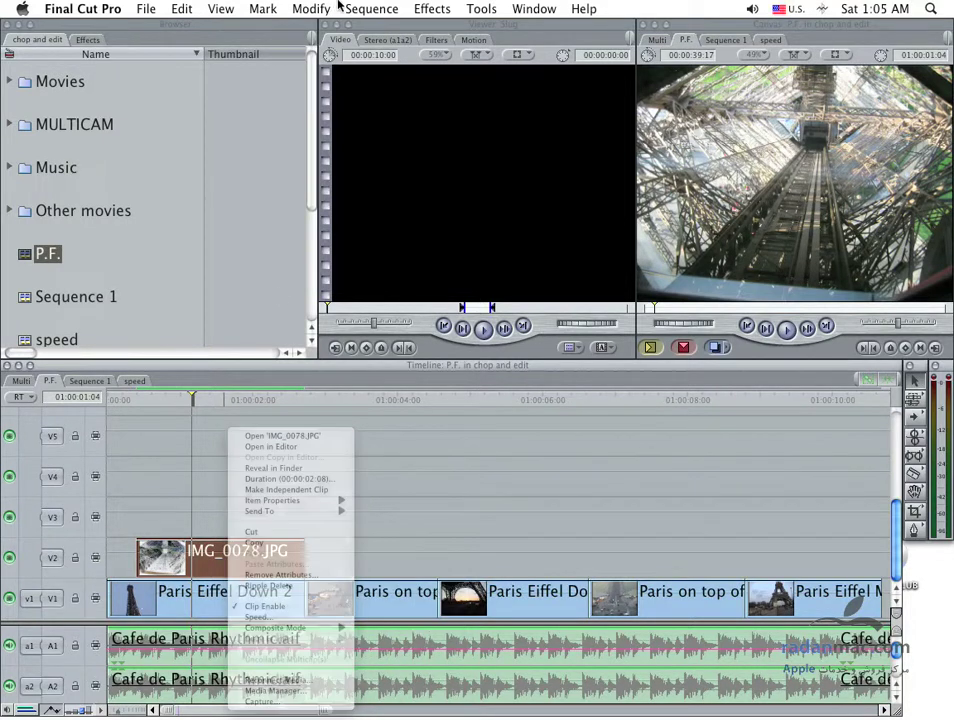
{"action": "left_click", "coordinate": [313, 7]}
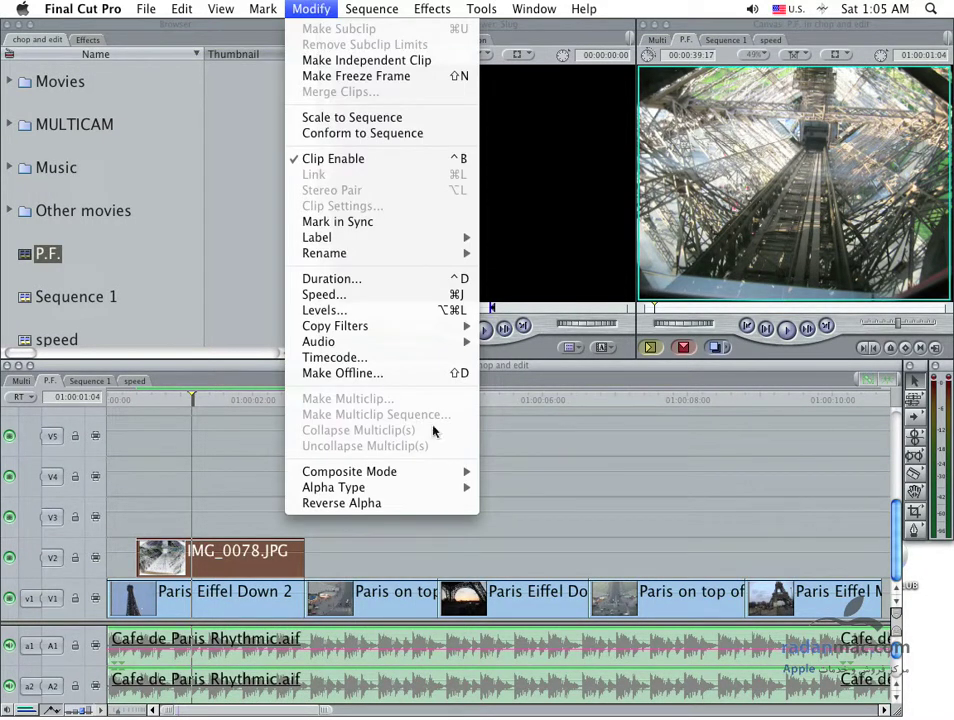
{"action": "mouse_move", "coordinate": [468, 478]}
{"action": "left_click", "coordinate": [615, 402]}
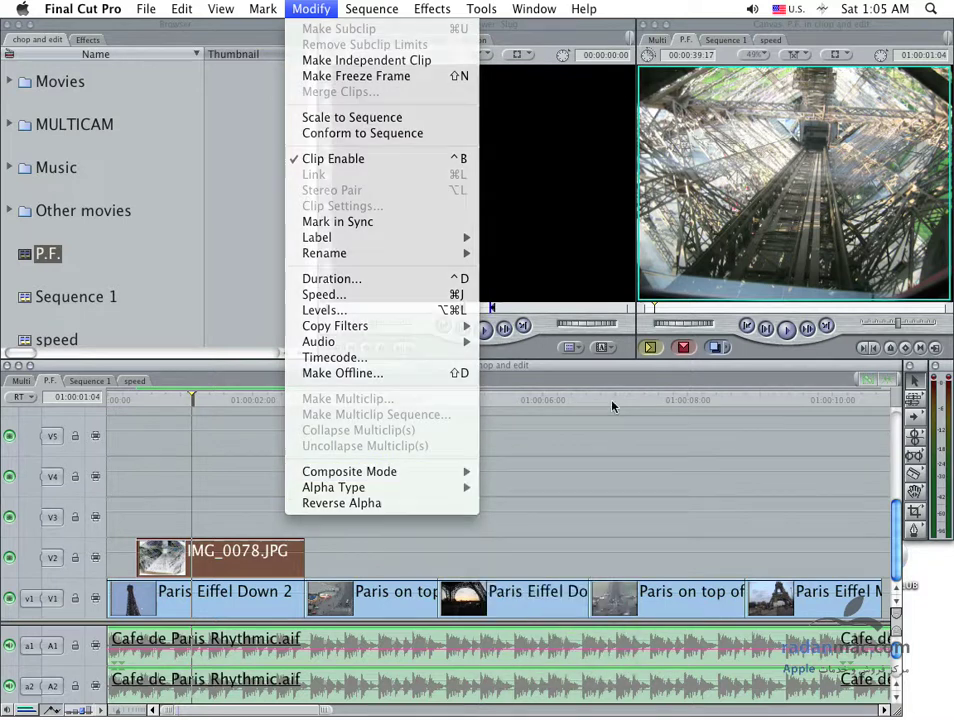
Try the Add and then Screen composite modes on the IMG_0078.JPG photo.
{"action": "right_click", "coordinate": [265, 561]}
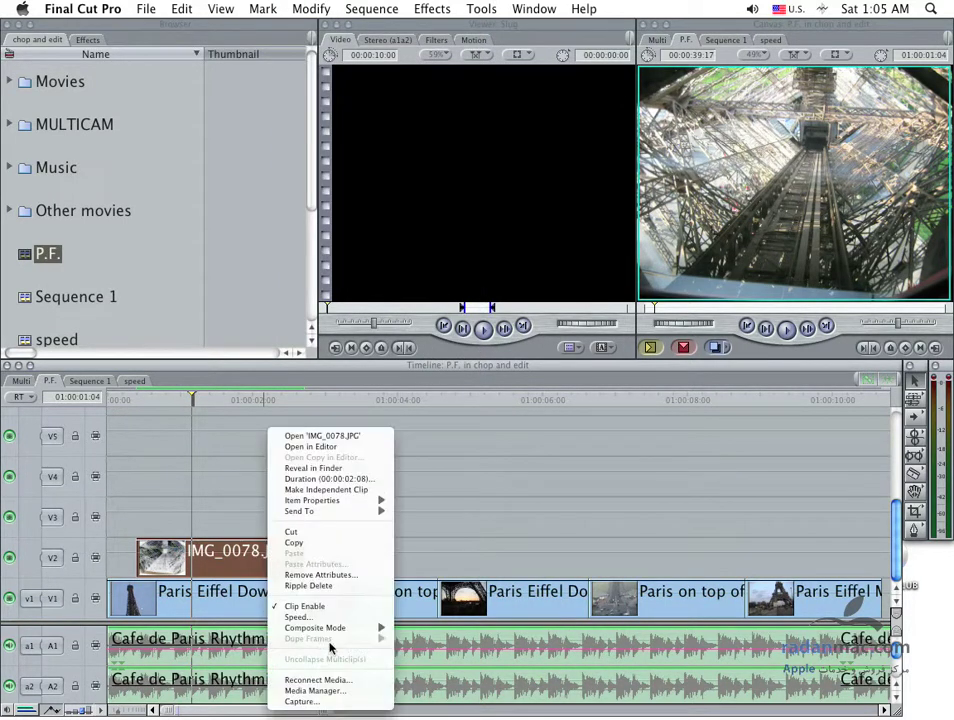
{"action": "mouse_move", "coordinate": [347, 628]}
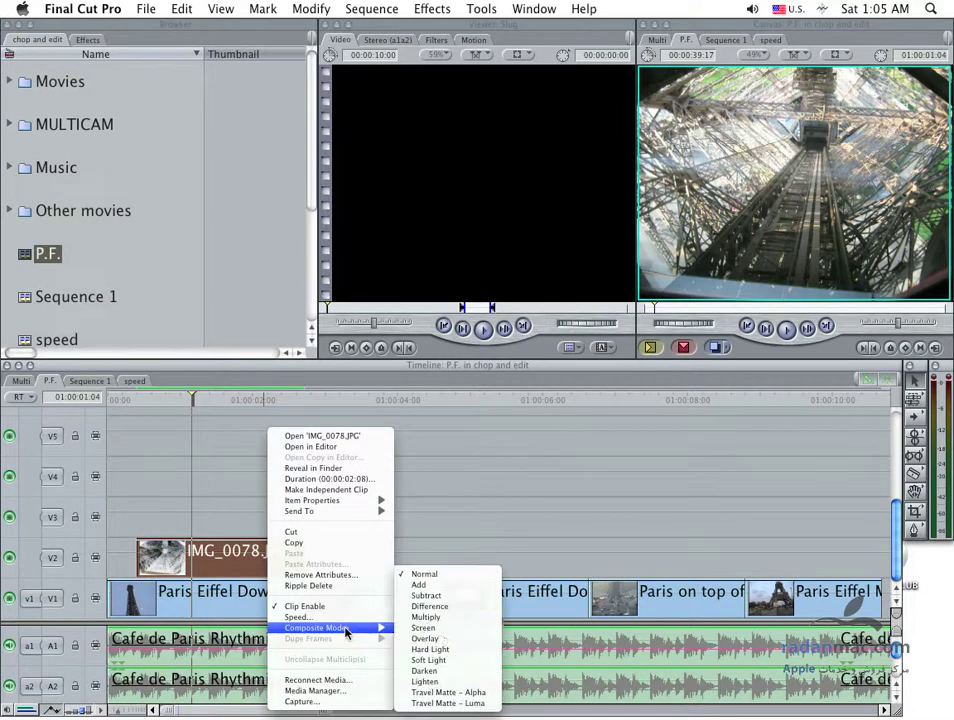
{"action": "left_click", "coordinate": [455, 585]}
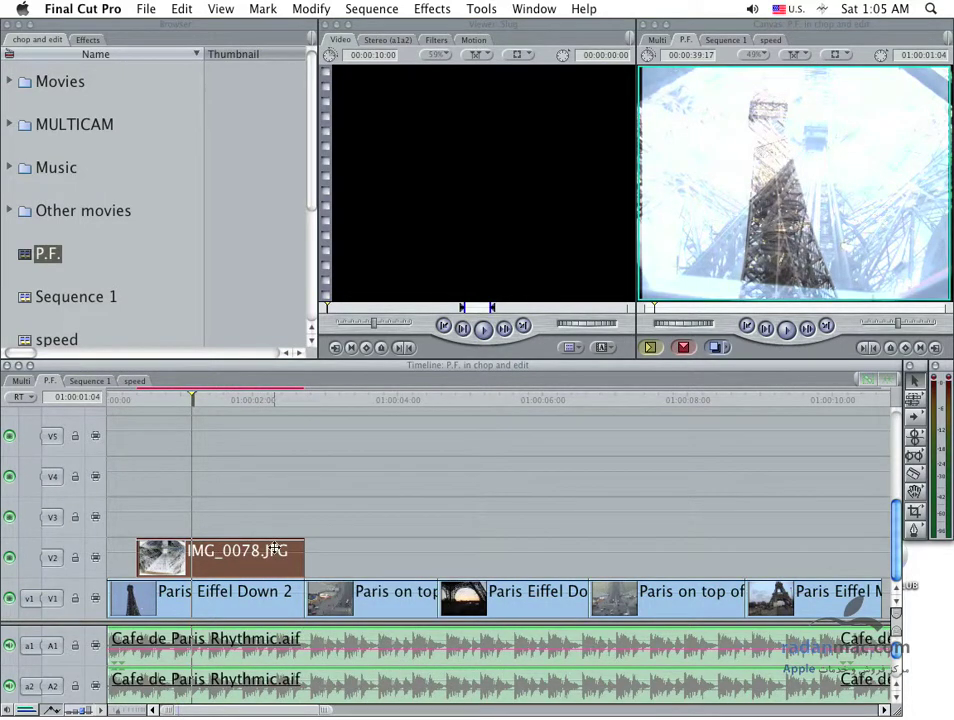
{"action": "right_click", "coordinate": [263, 559]}
{"action": "mouse_move", "coordinate": [378, 628]}
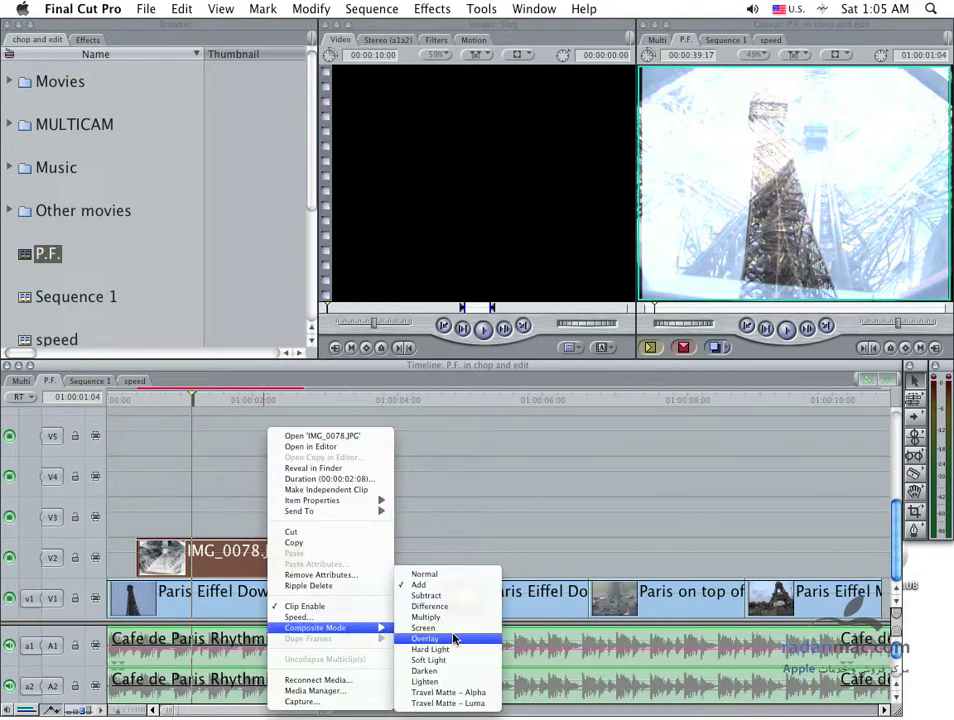
{"action": "left_click", "coordinate": [453, 628]}
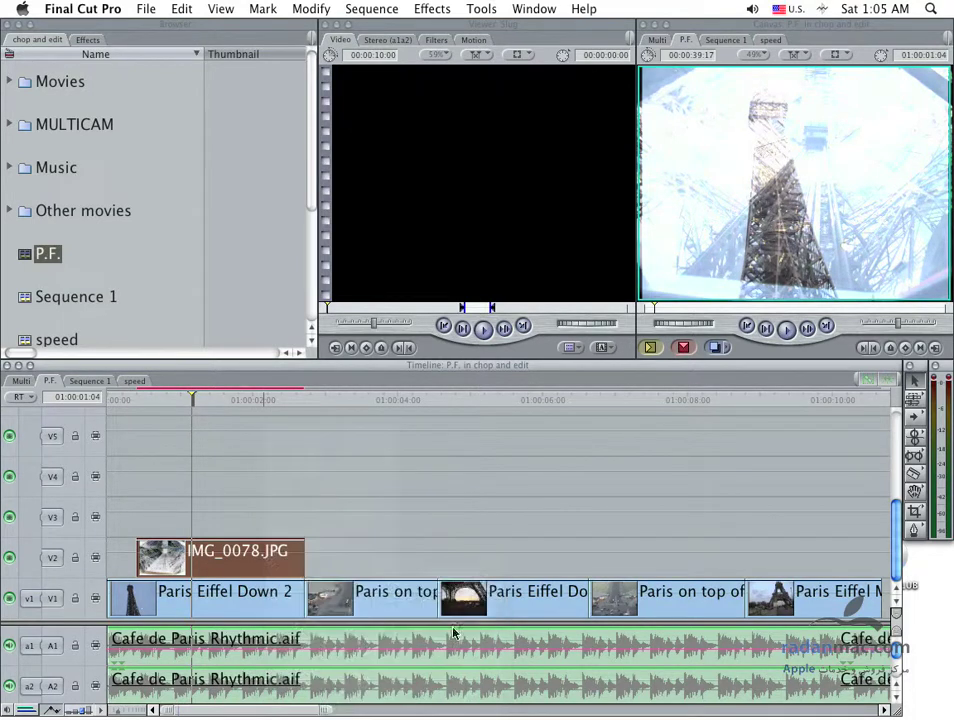
Try the Multiply and then Soft Light blends on the photo, then deselect it.
{"action": "right_click", "coordinate": [277, 564]}
{"action": "mouse_move", "coordinate": [375, 627]}
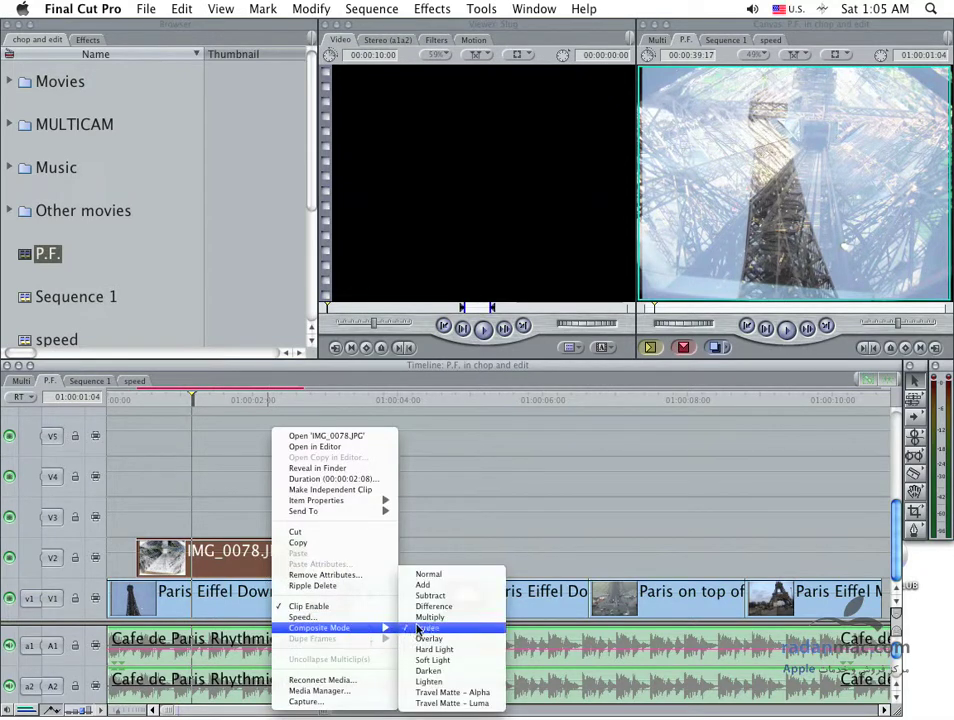
{"action": "left_click", "coordinate": [428, 574]}
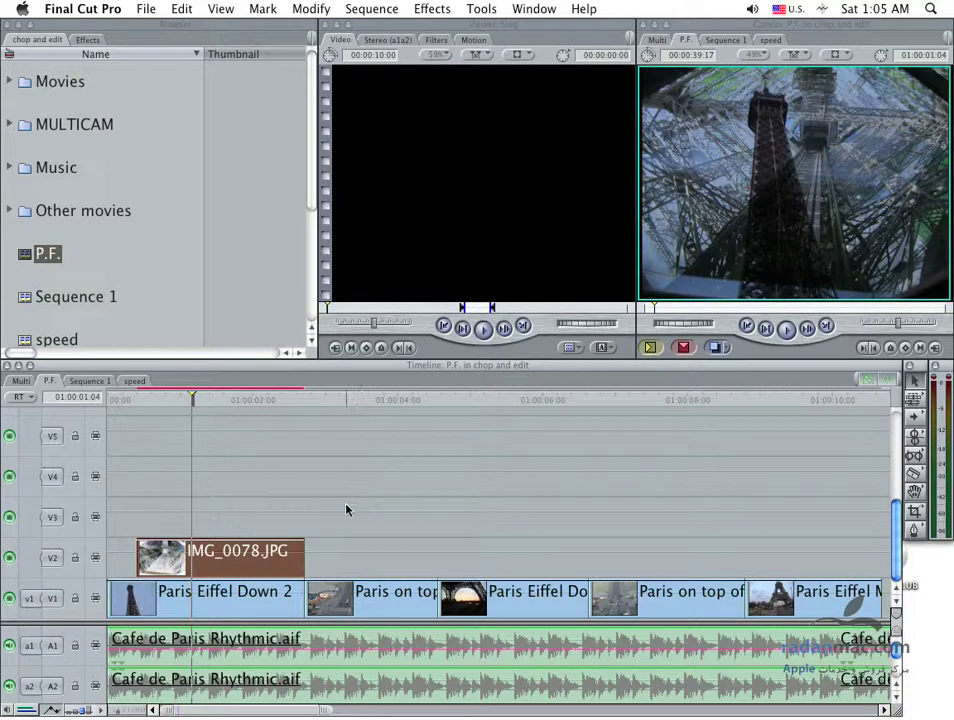
{"action": "right_click", "coordinate": [279, 565]}
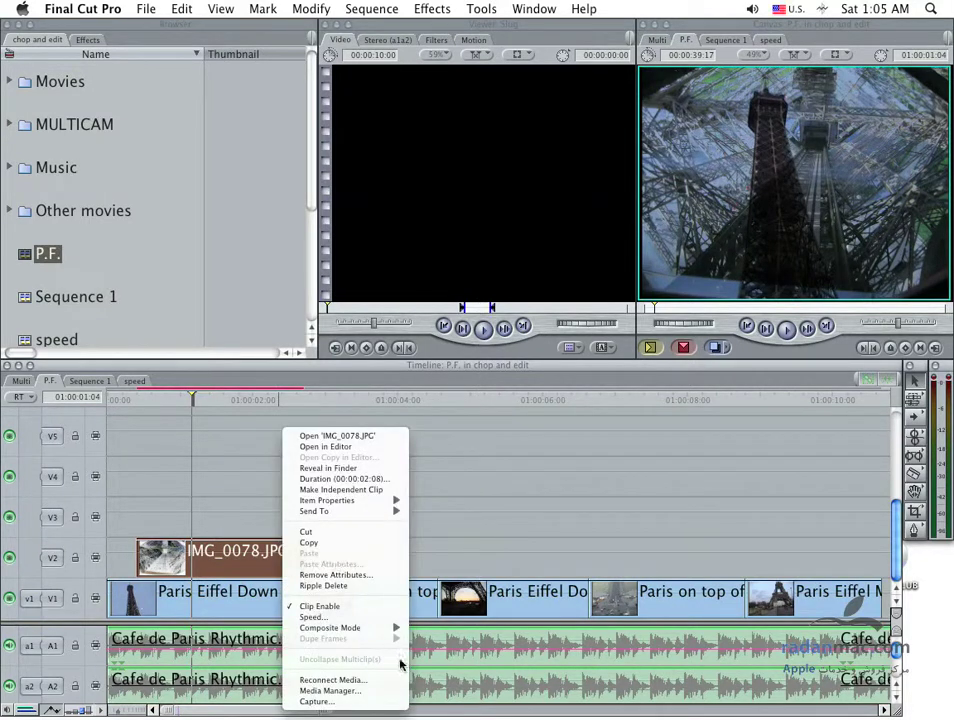
{"action": "mouse_move", "coordinate": [398, 628]}
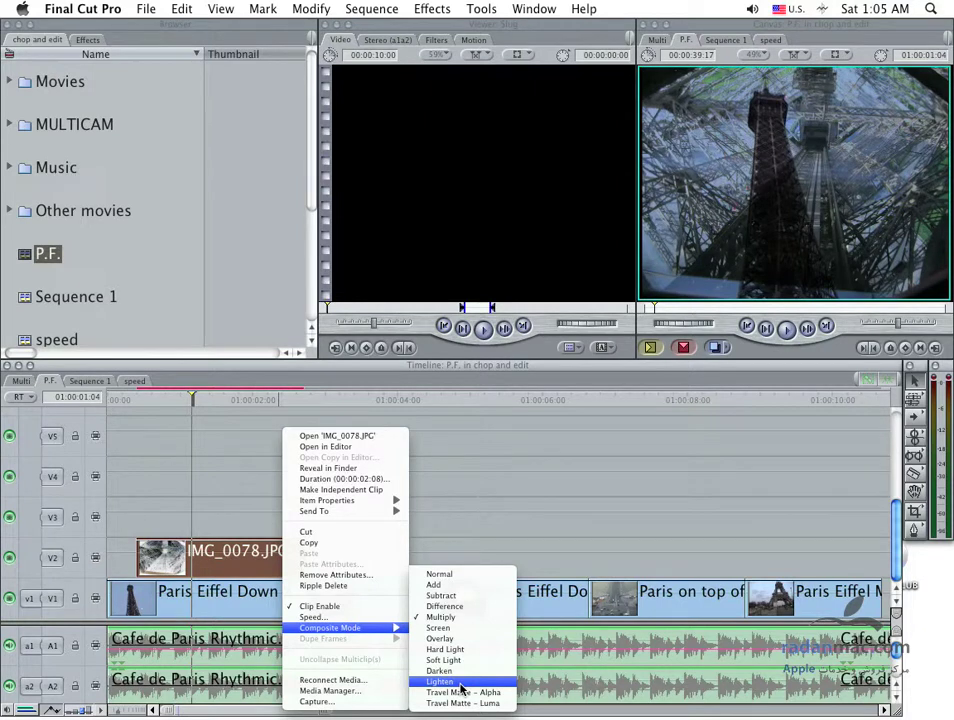
{"action": "left_click", "coordinate": [472, 660]}
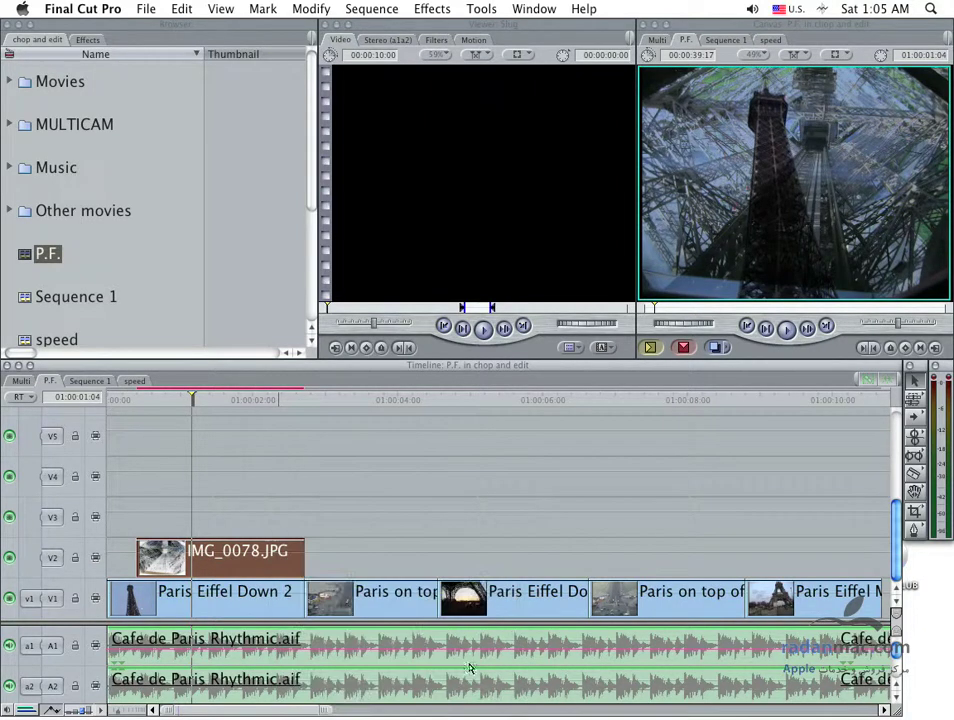
{"action": "left_click", "coordinate": [279, 473]}
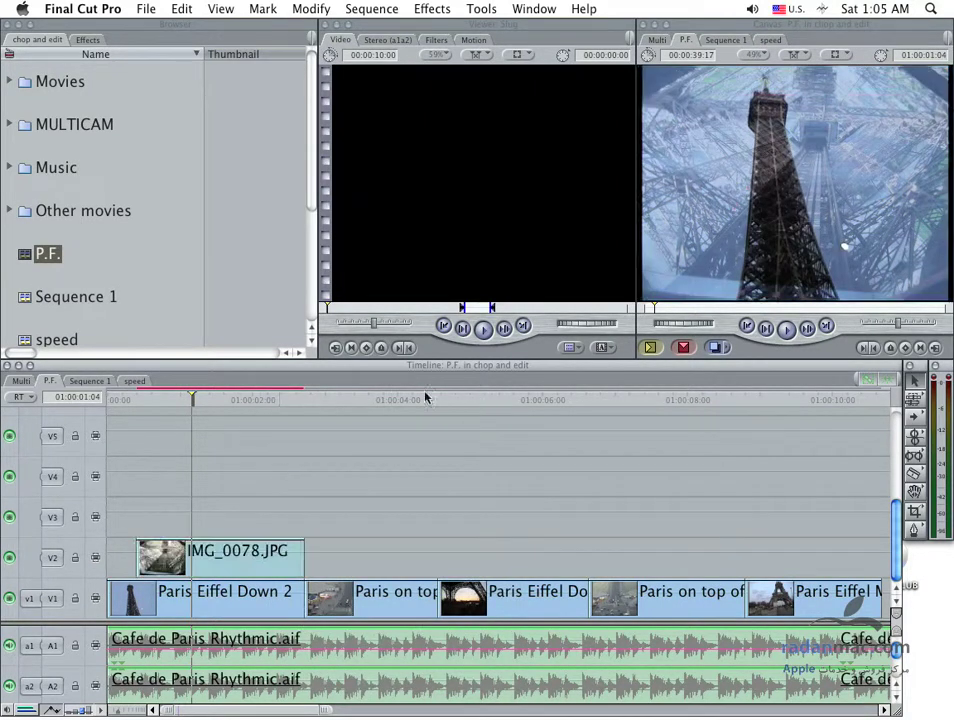
{"action": "mouse_move", "coordinate": [199, 397]}
{"action": "left_mouse_down"}
{"action": "mouse_move", "coordinate": [175, 398]}
{"action": "mouse_move", "coordinate": [208, 414]}
{"action": "left_mouse_up"}
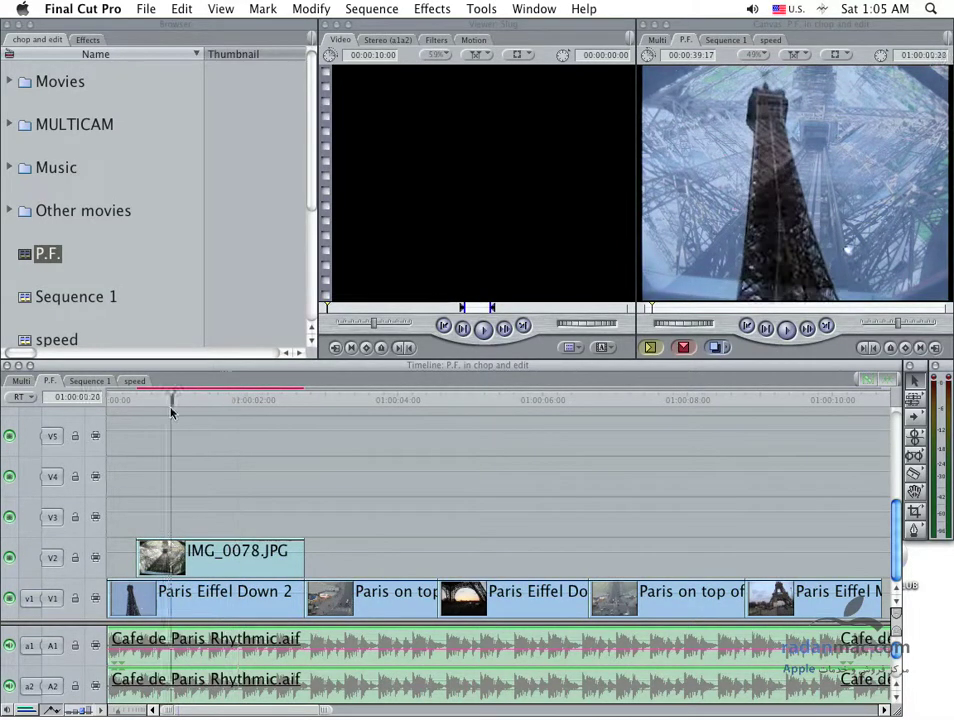
{"action": "right_click", "coordinate": [283, 560]}
{"action": "mouse_move", "coordinate": [340, 627]}
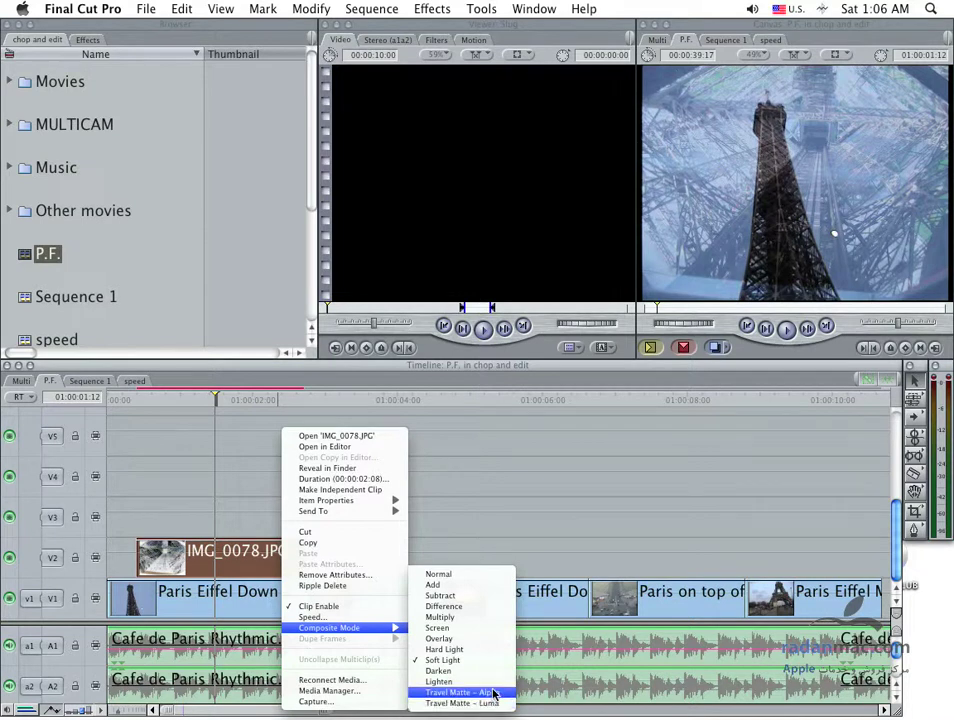
{"action": "left_click", "coordinate": [454, 505]}
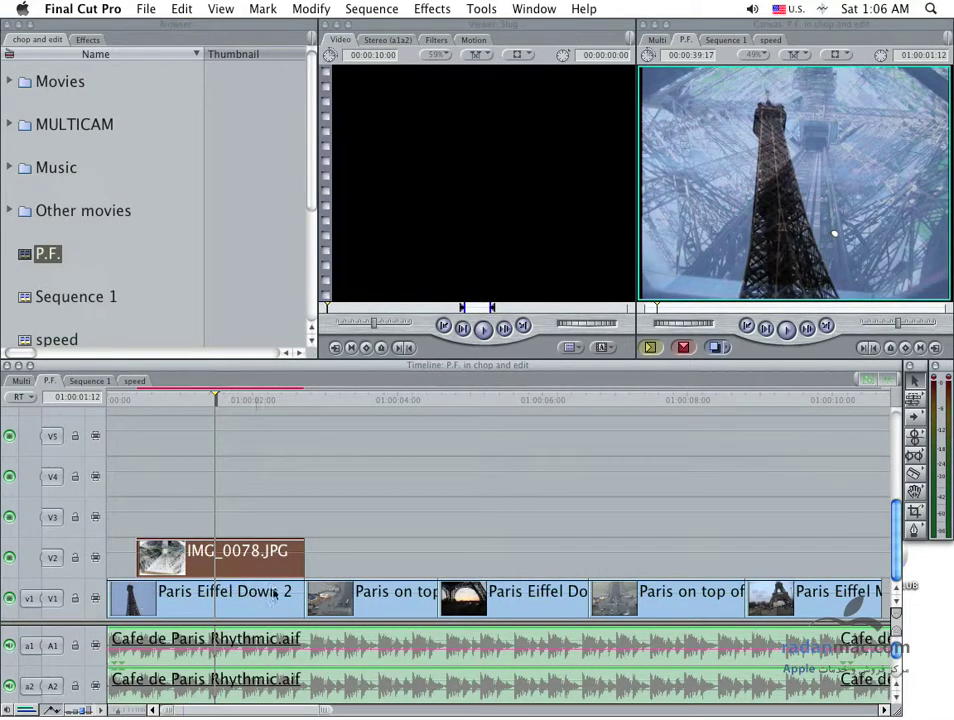
{"action": "left_click", "coordinate": [336, 487]}
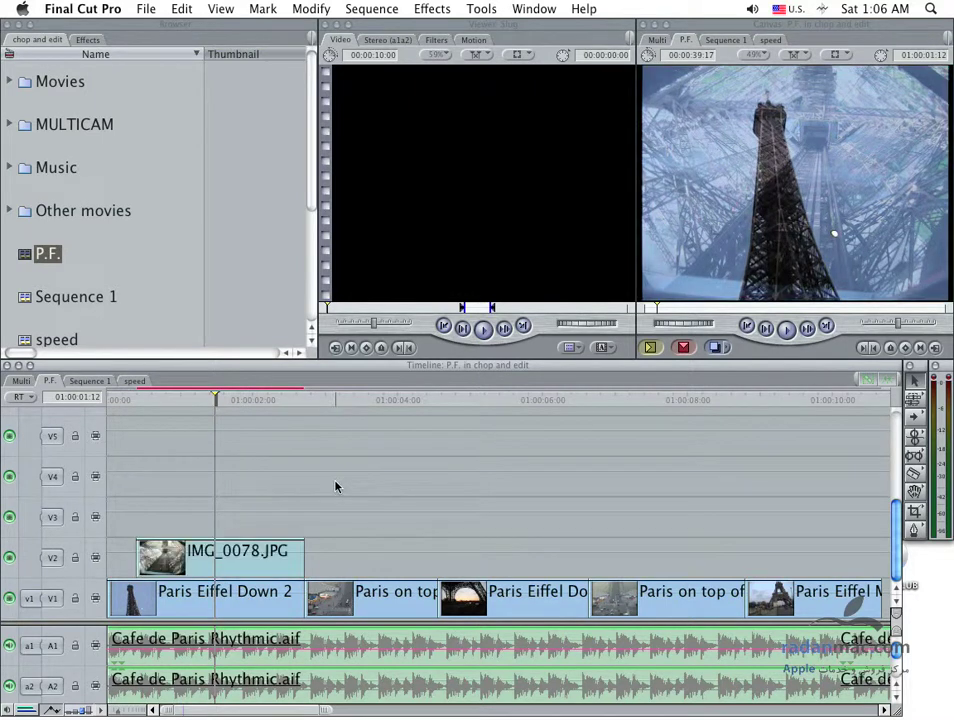
{"action": "key", "text": "super+s"}
Find the Text generator under Video Generators > Text in Effects and load it.
{"action": "left_click", "coordinate": [87, 39]}
{"action": "left_click", "coordinate": [10, 189]}
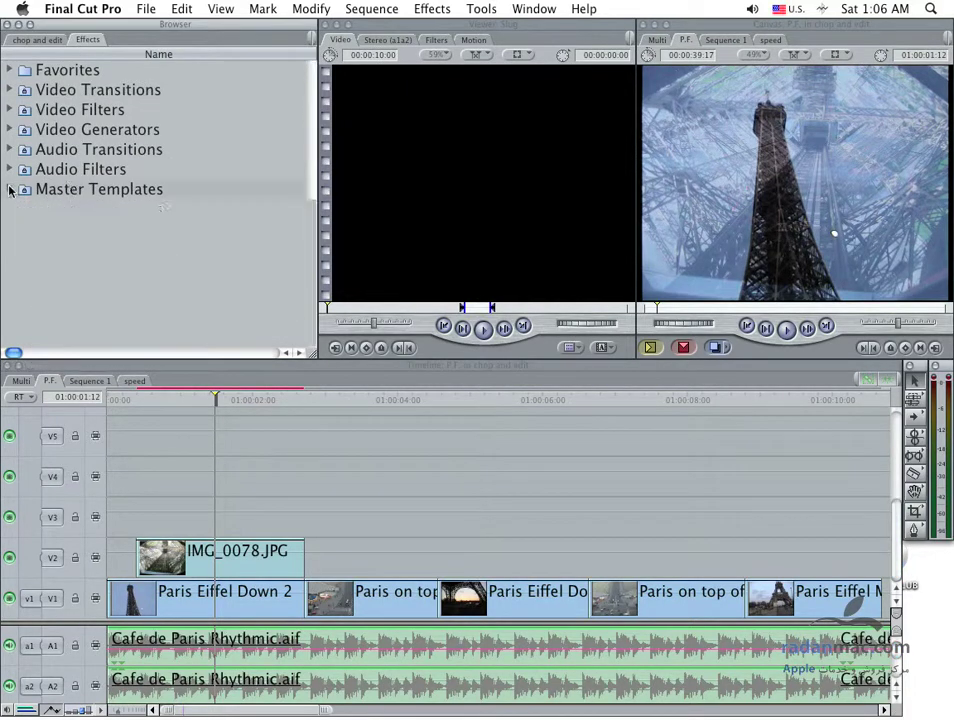
{"action": "left_click", "coordinate": [9, 129]}
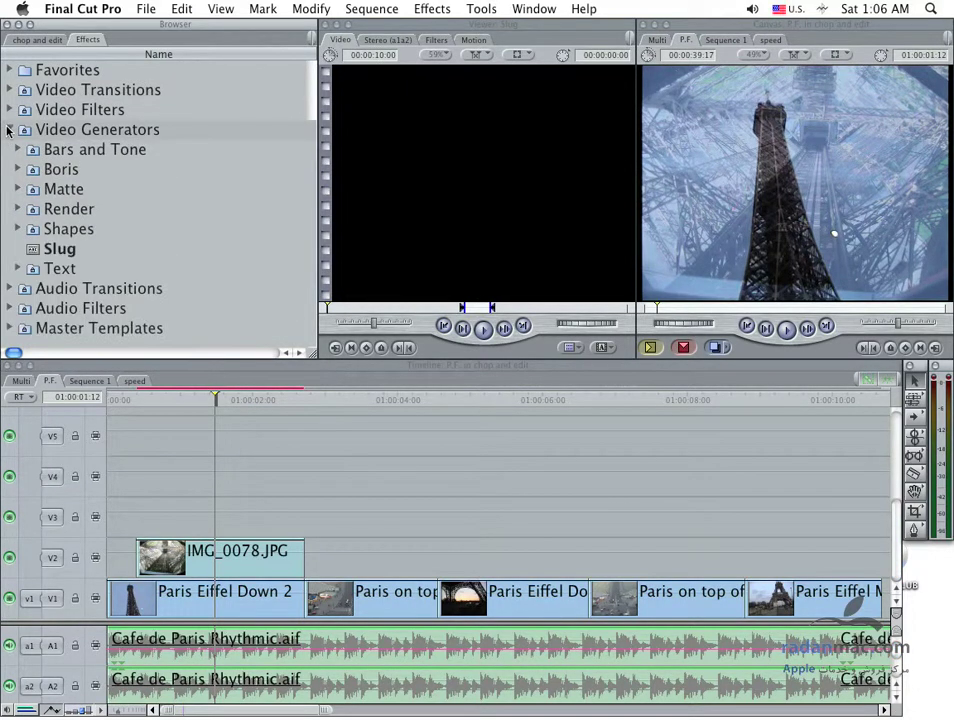
{"action": "left_click", "coordinate": [18, 268]}
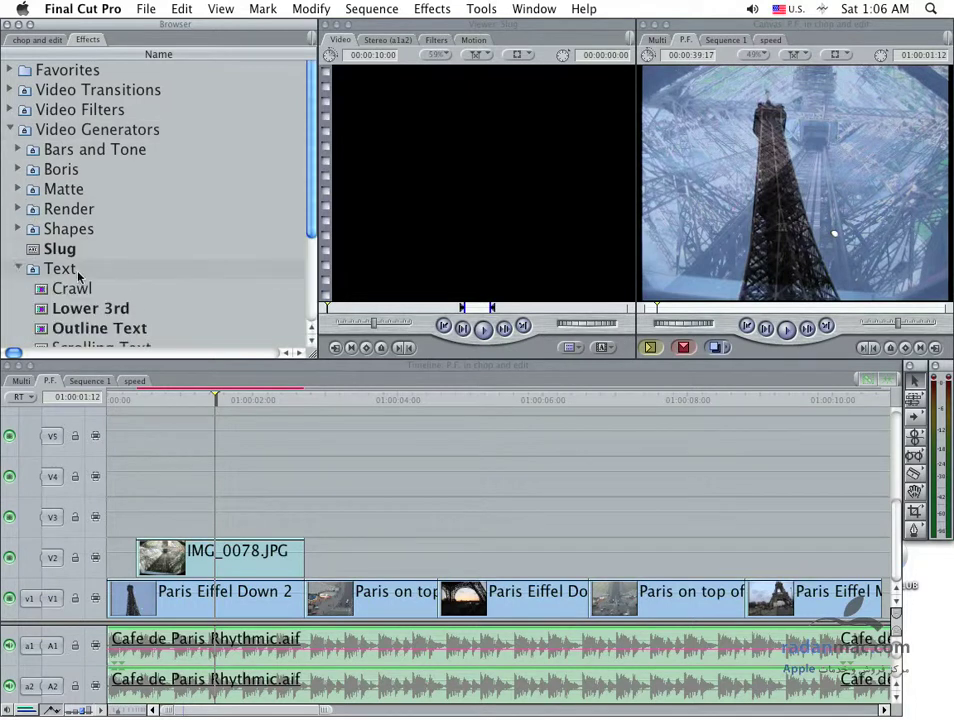
{"action": "scroll", "coordinate": [80, 278], "scroll_direction": "down", "scroll_amount": 3}
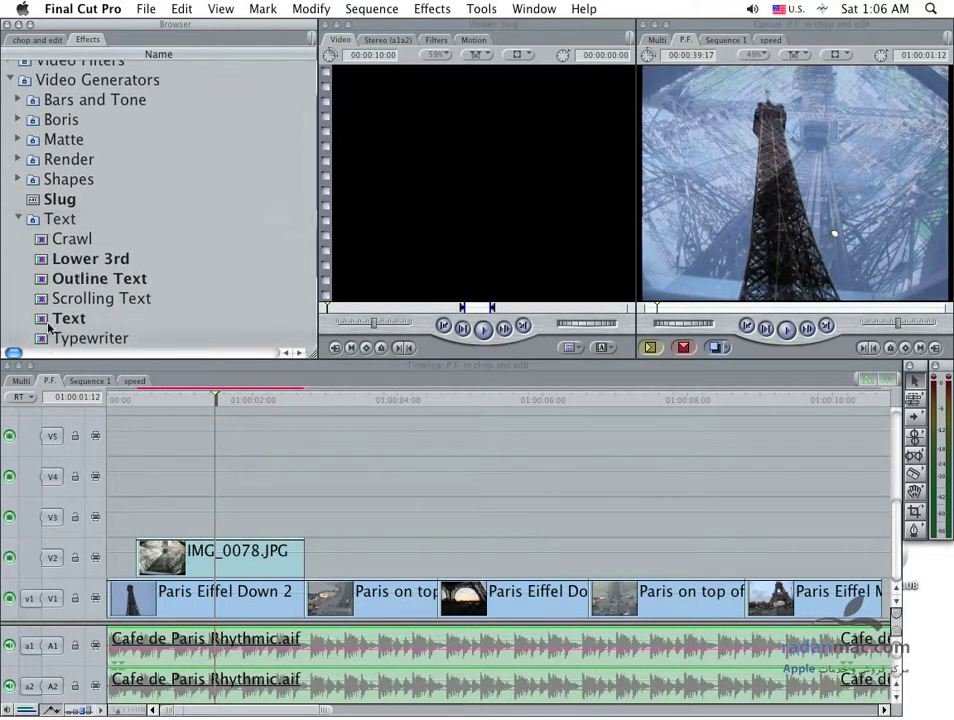
{"action": "double_click", "coordinate": [70, 318]}
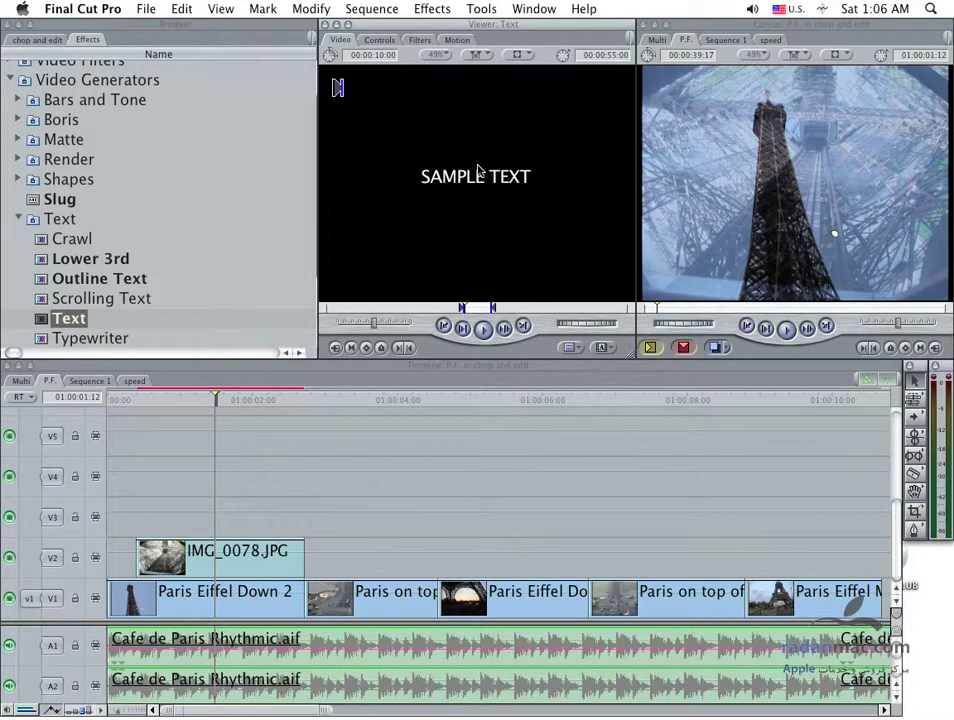
Give the Text generator a 2:00 duration, add it to the timeline, and move the photo above it.
{"action": "left_click_drag", "start_coordinate": [477, 175], "coordinate": [416, 208]}
{"action": "type", "text": "200"}
{"action": "key", "text": "Return"}
{"action": "mouse_move", "coordinate": [442, 140]}
{"action": "left_mouse_down"}
{"action": "mouse_move", "coordinate": [177, 500]}
{"action": "mouse_move", "coordinate": [181, 515]}
{"action": "left_mouse_up"}
{"action": "left_click", "coordinate": [202, 555]}
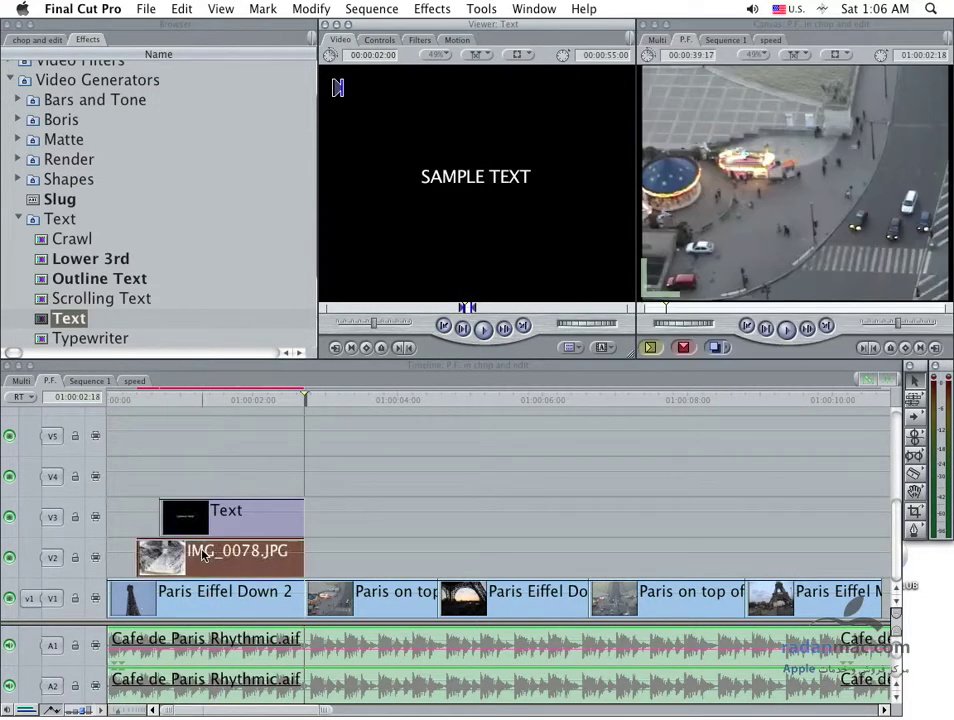
{"action": "key", "text": "comma"}
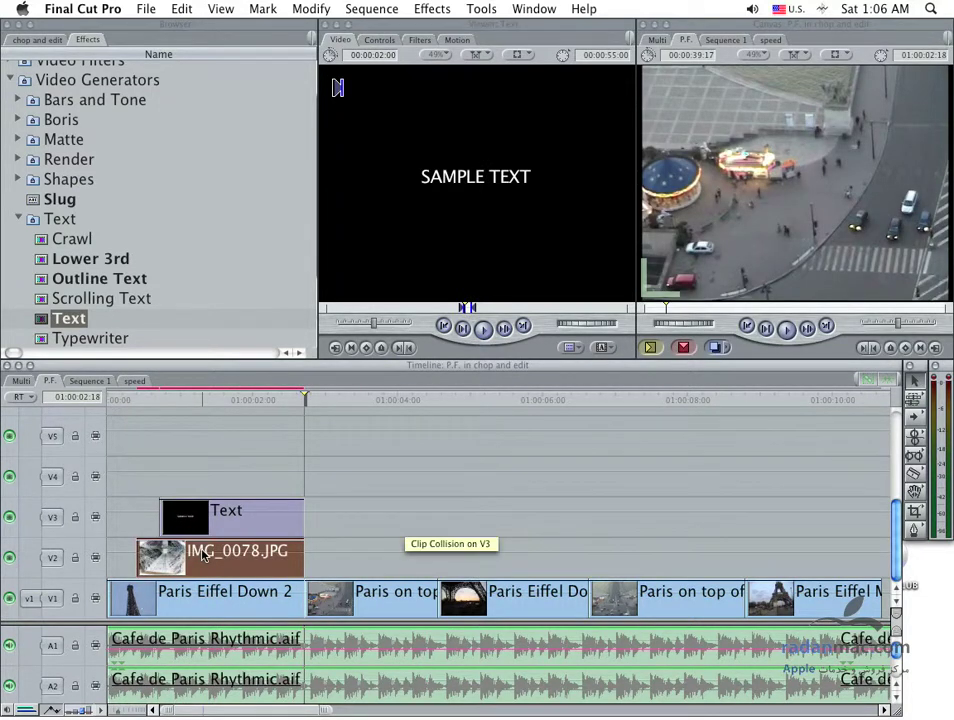
{"action": "mouse_move", "coordinate": [238, 550]}
{"action": "left_mouse_down"}
{"action": "mouse_move", "coordinate": [237, 455]}
{"action": "mouse_move", "coordinate": [224, 510]}
{"action": "left_mouse_up"}
Set the IMG_0078.JPG photo's composite mode to Normal, then select the Text clip on V2.
{"action": "right_click", "coordinate": [252, 512]}
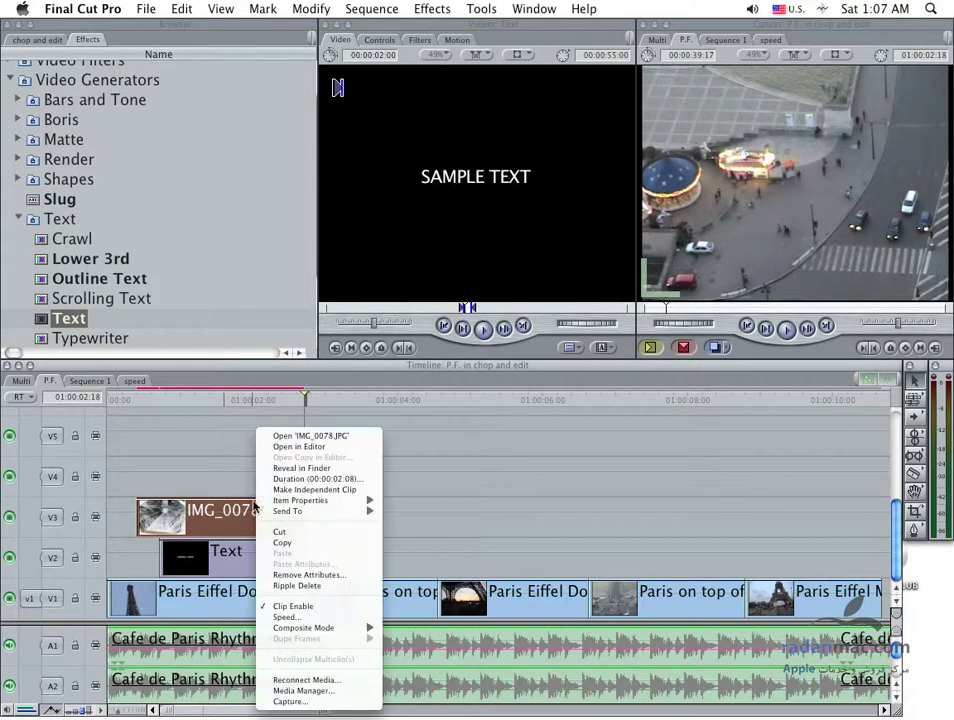
{"action": "left_click", "coordinate": [237, 404]}
{"action": "right_click", "coordinate": [265, 515]}
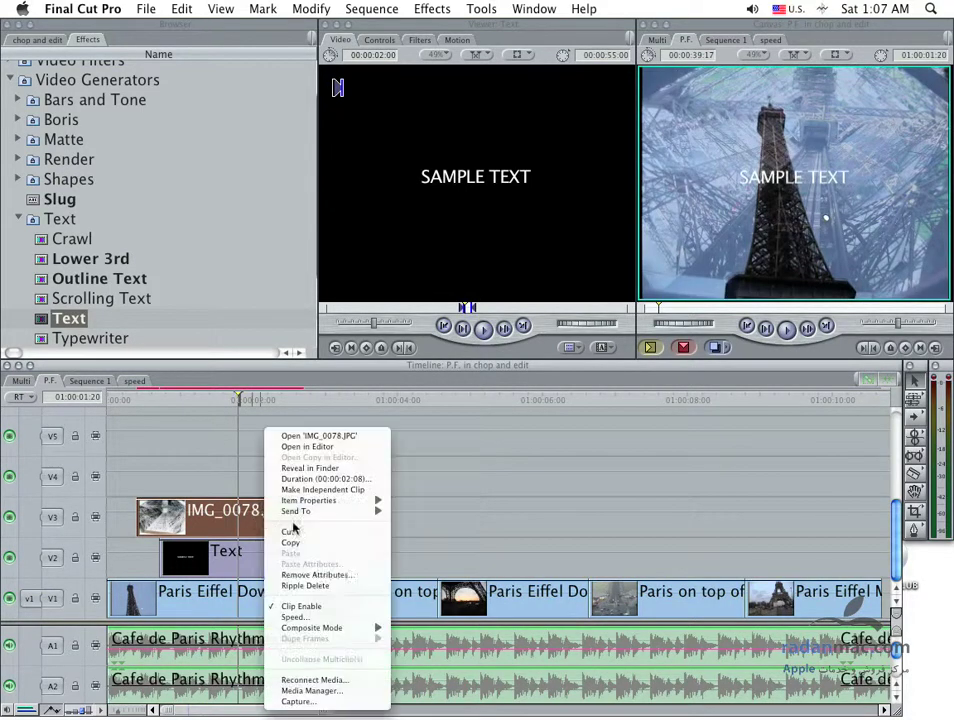
{"action": "mouse_move", "coordinate": [366, 627]}
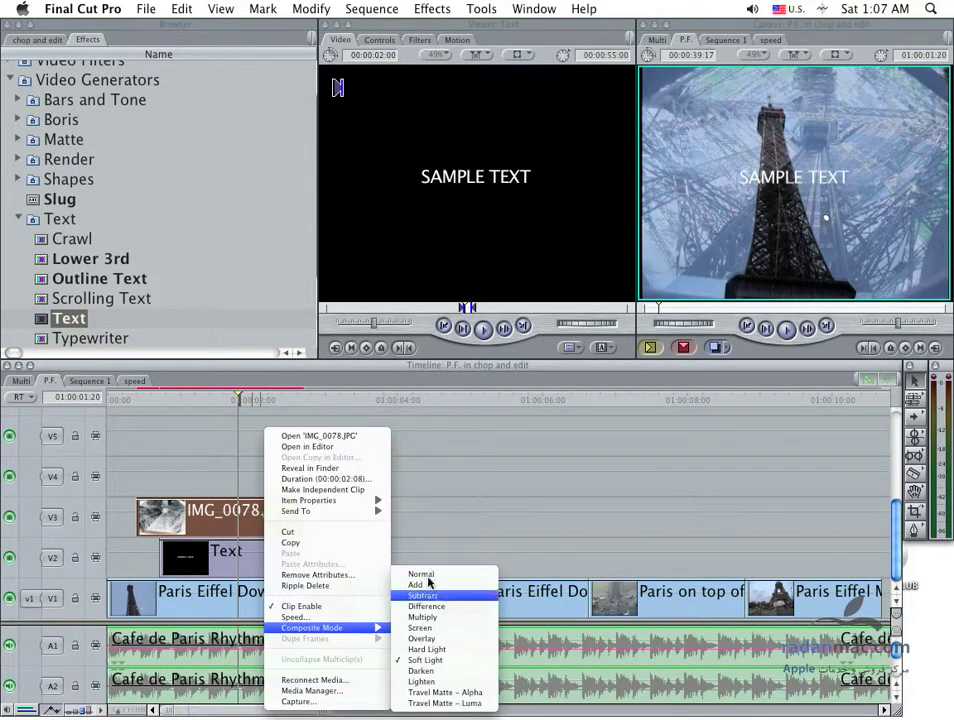
{"action": "left_click", "coordinate": [421, 573]}
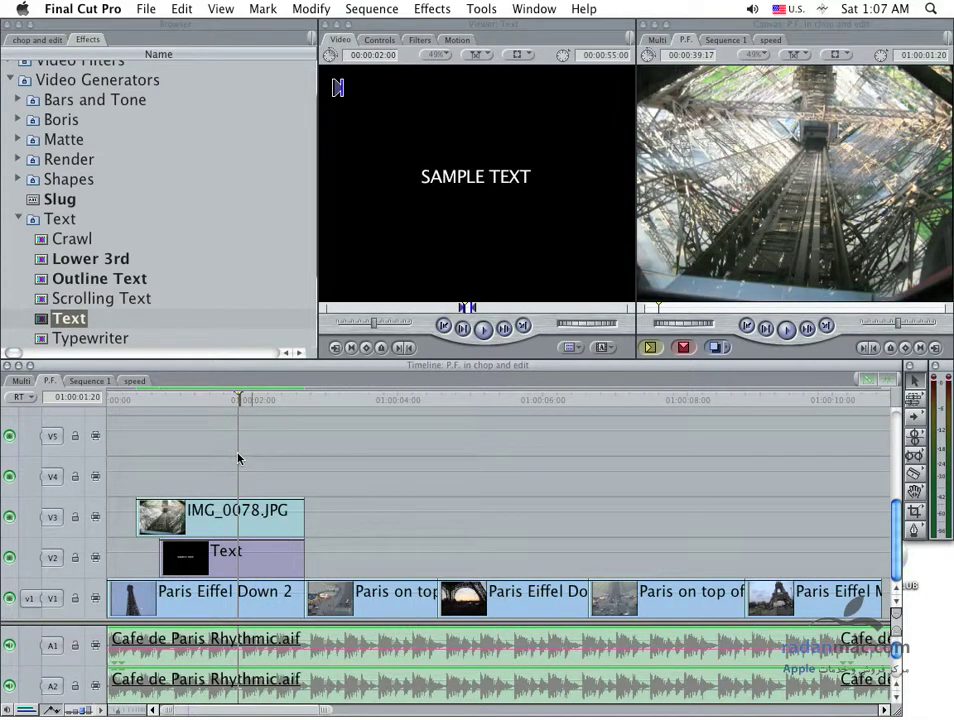
{"action": "left_click", "coordinate": [252, 576]}
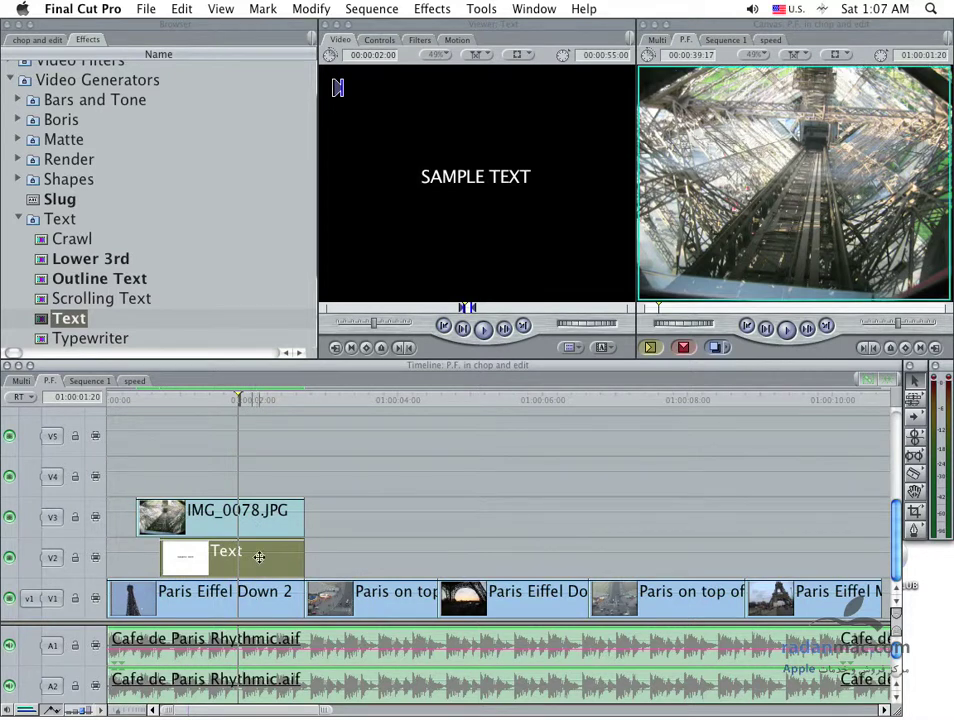
Open the Text clip's Controls and change its text to RADANMAC.COM.
{"action": "double_click", "coordinate": [259, 557]}
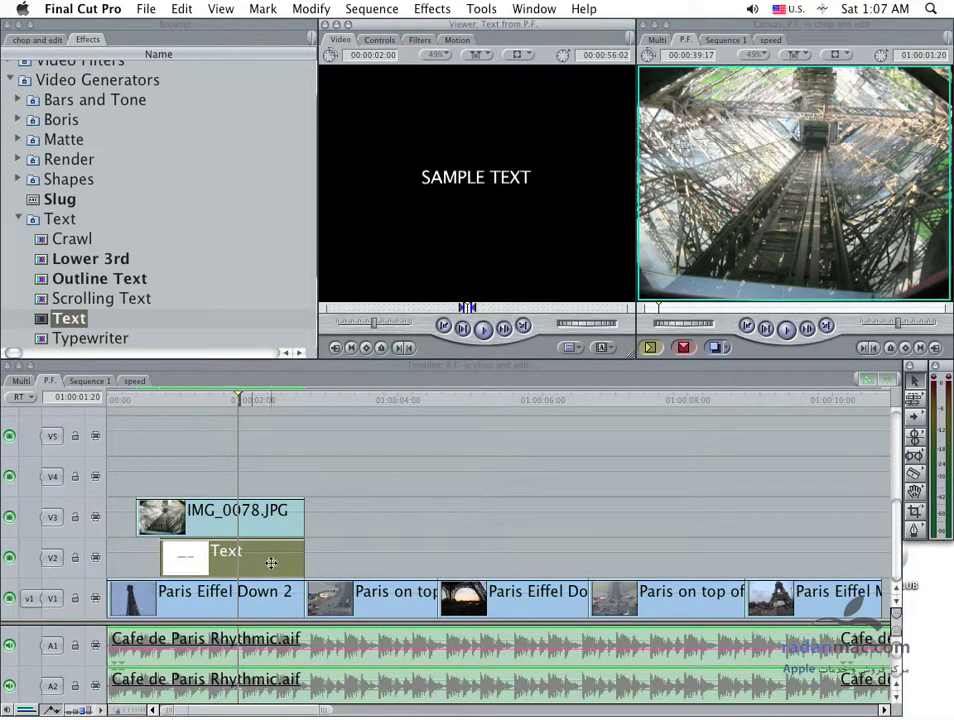
{"action": "left_click", "coordinate": [378, 40]}
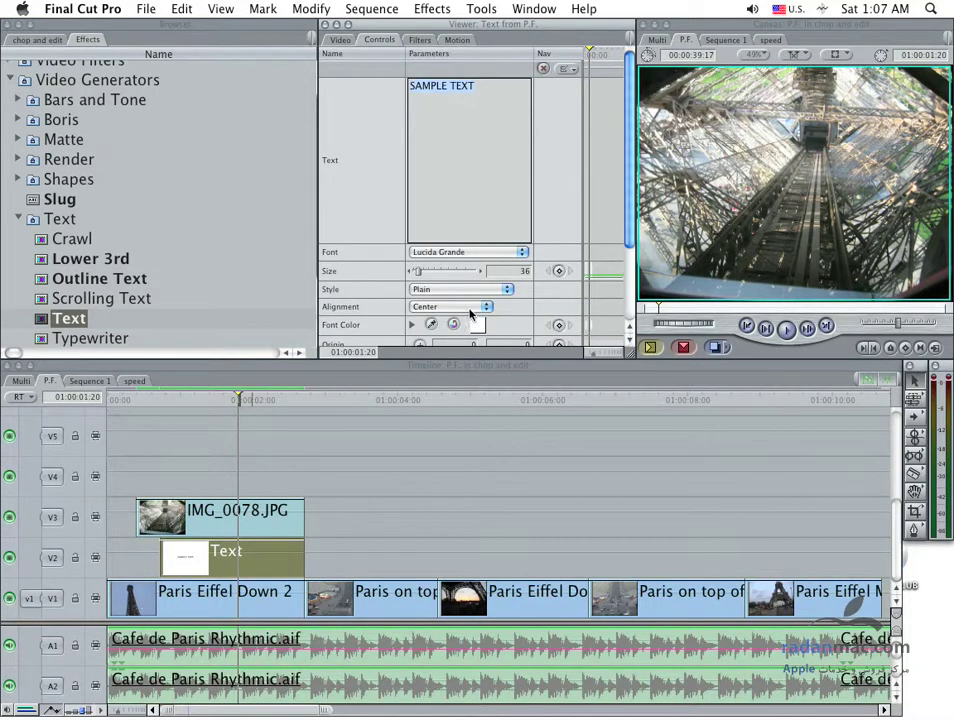
{"action": "type", "text": "RADANMAC"}
{"action": "type", "text": ">COM"}
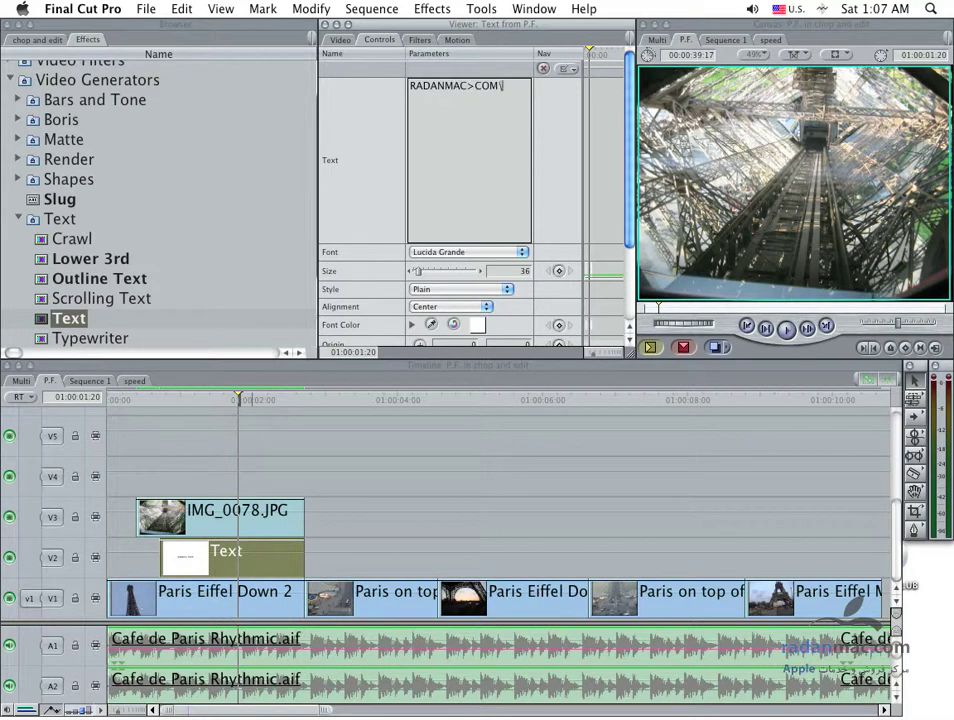
{"action": "key", "text": "BackSpace"}
{"action": "key", "text": "BackSpace"}
{"action": "key", "text": "BackSpace"}
{"action": "type", "text": "OM"}
Hide the V3 photo track and set the text size to 50.
{"action": "left_click_drag", "start_coordinate": [419, 272], "coordinate": [428, 273]}
{"action": "left_click", "coordinate": [10, 518]}
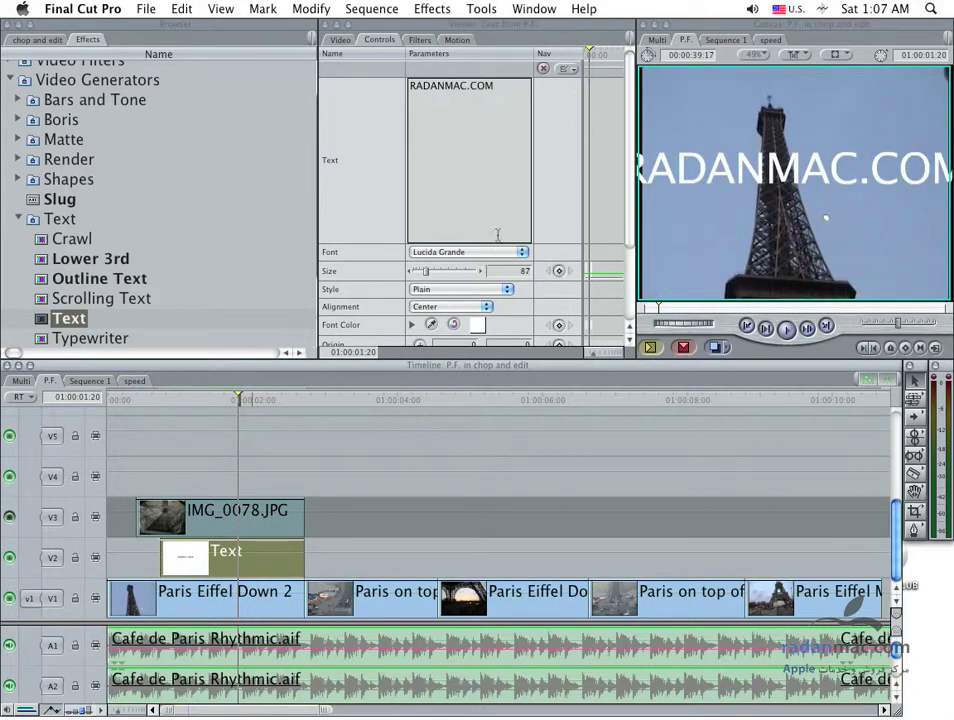
{"action": "left_click", "coordinate": [519, 273]}
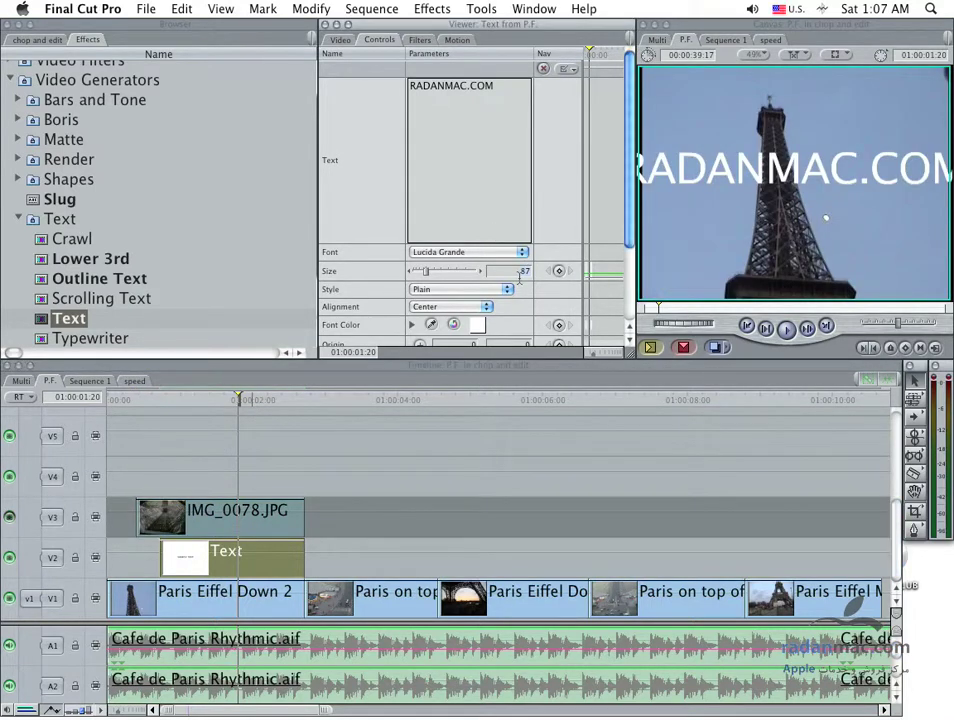
{"action": "type", "text": "50"}
{"action": "key", "text": "Return"}
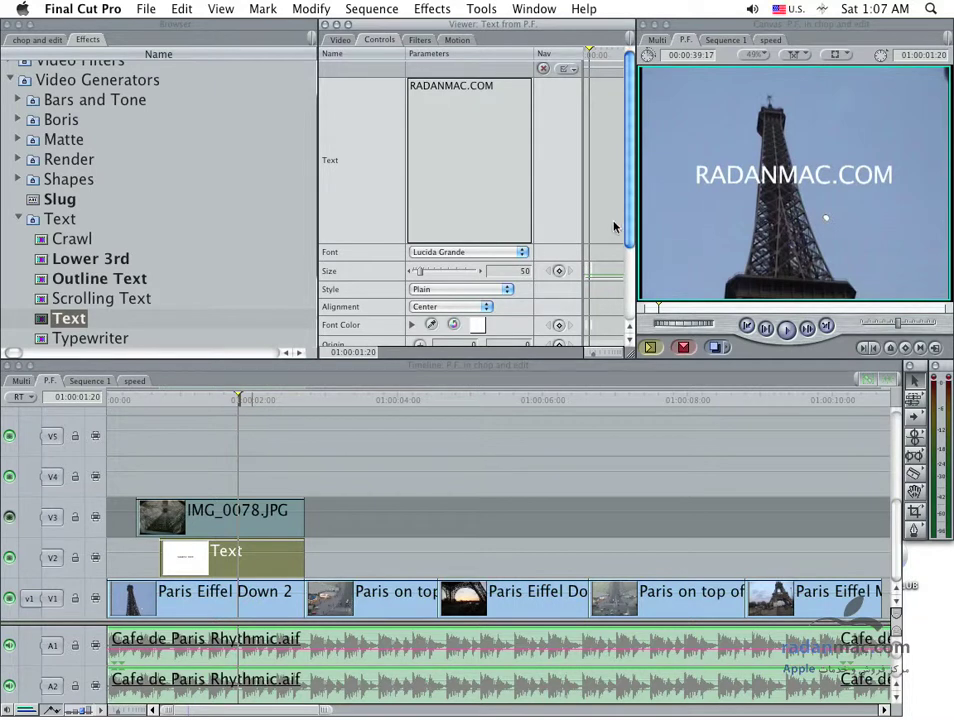
Make the title bold Geneva at size 60.
{"action": "left_click", "coordinate": [483, 290]}
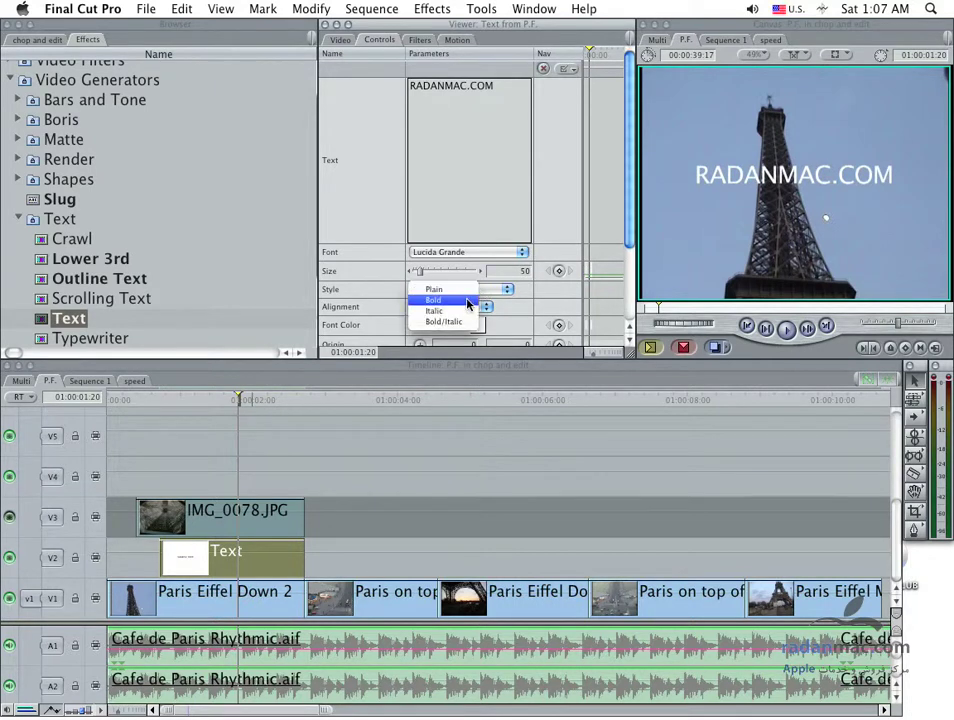
{"action": "left_click", "coordinate": [471, 300]}
{"action": "left_click", "coordinate": [488, 251]}
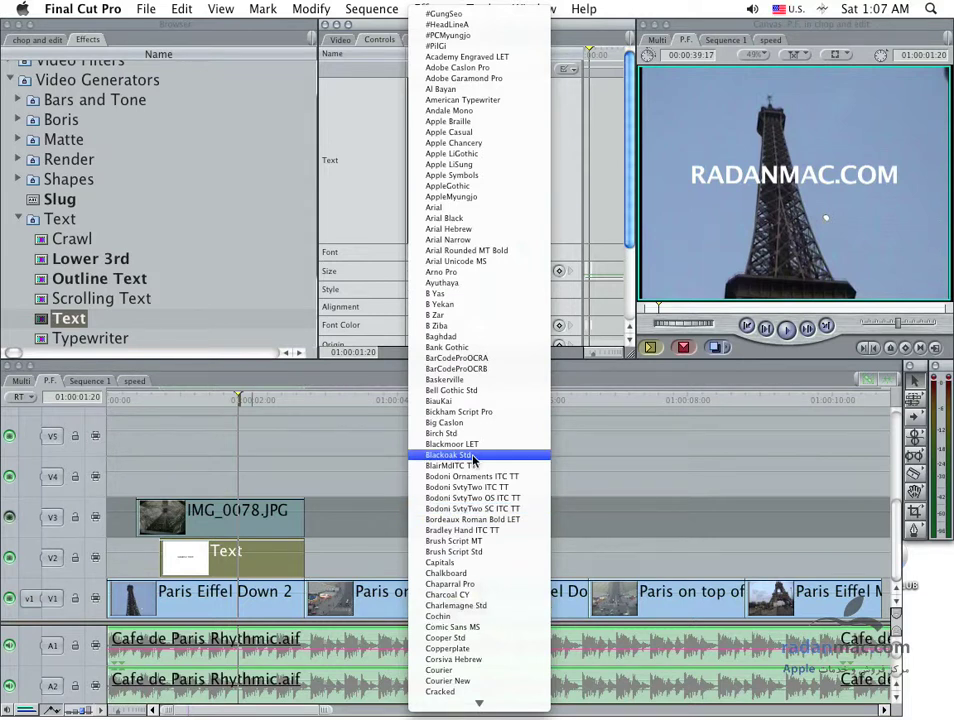
{"action": "scroll", "coordinate": [474, 460], "scroll_direction": "down", "scroll_amount": 10}
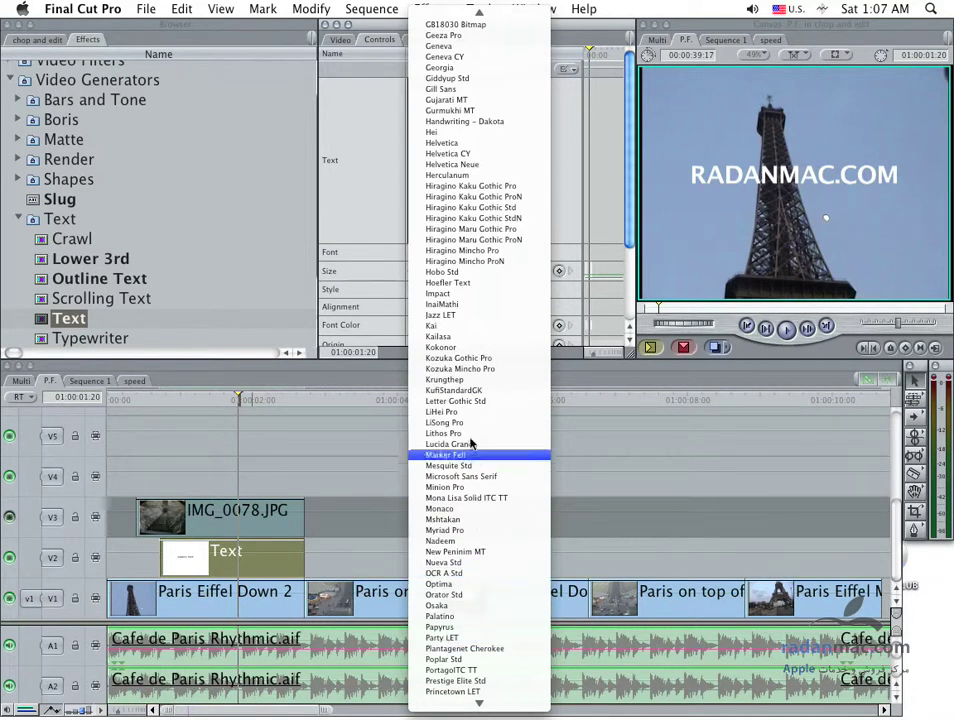
{"action": "scroll", "coordinate": [465, 168], "scroll_direction": "up", "scroll_amount": 1}
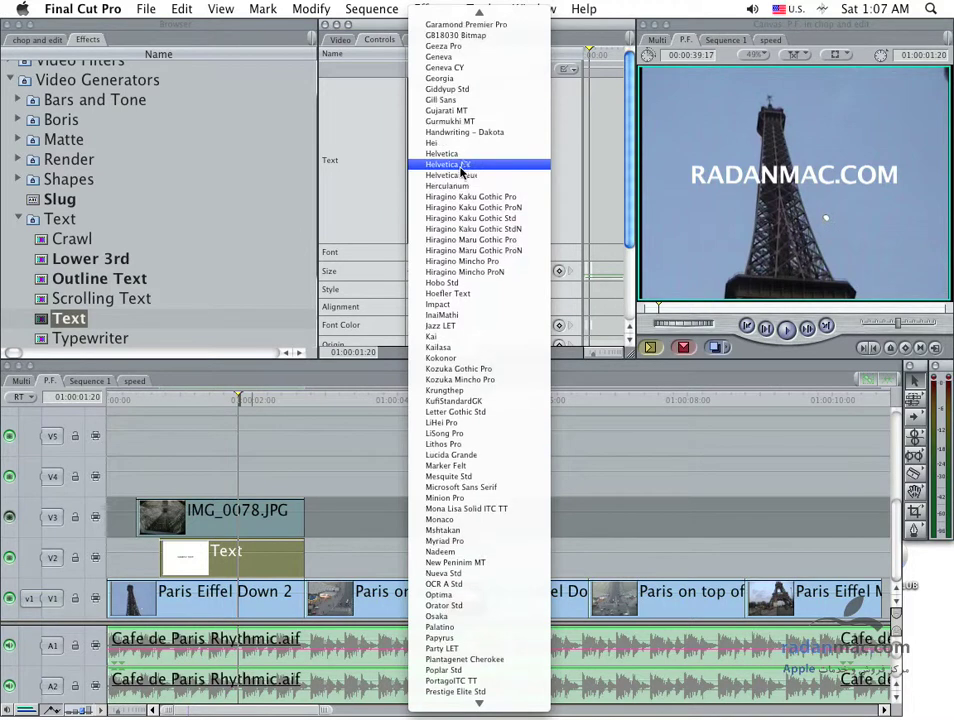
{"action": "left_click", "coordinate": [470, 57]}
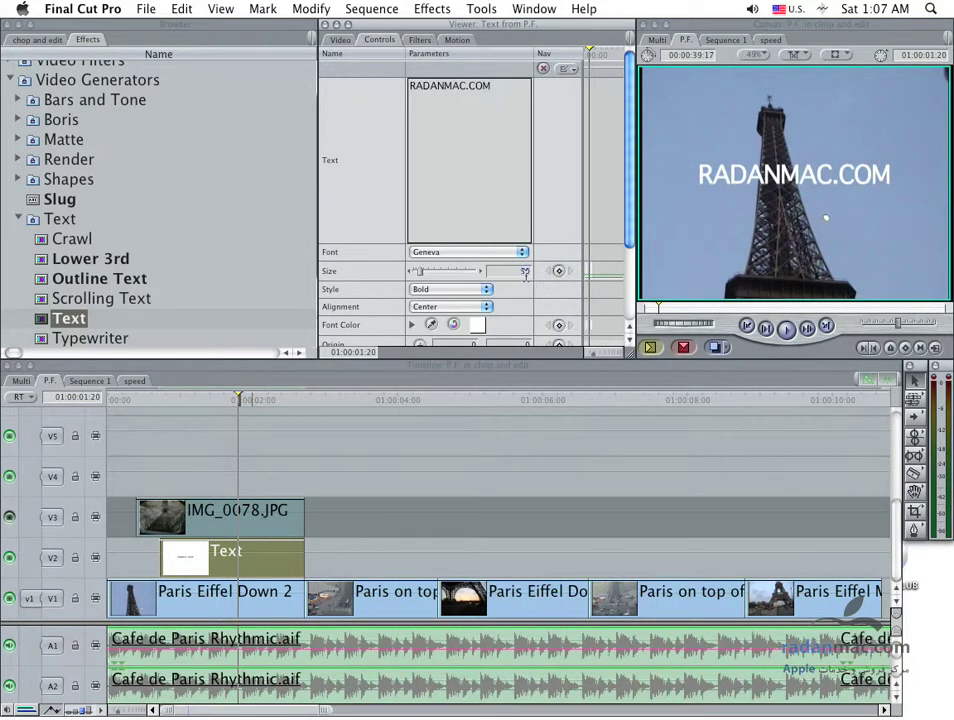
{"action": "key", "text": "Return"}
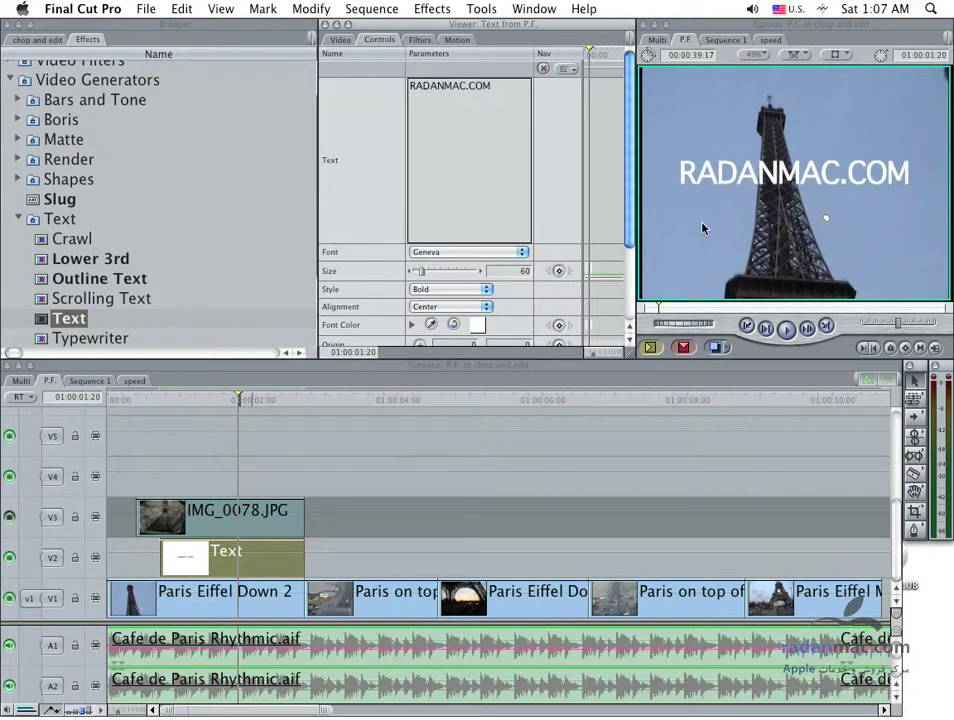
Move the title lower in the frame and turn V3's photo visibility back on.
{"action": "scroll", "coordinate": [570, 243], "scroll_direction": "down", "scroll_amount": 1}
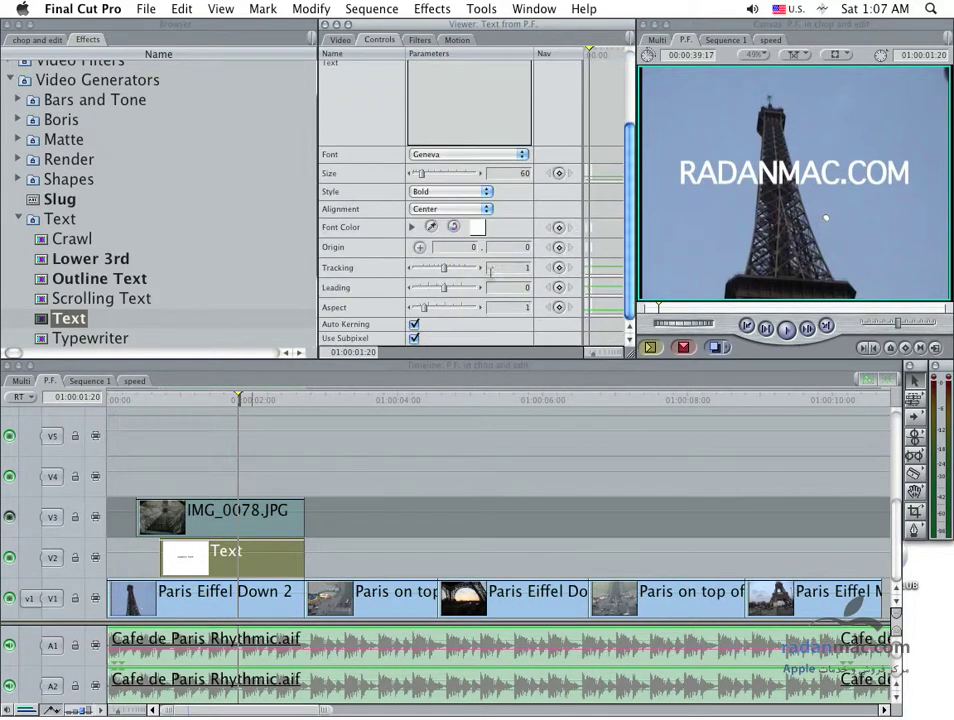
{"action": "left_click_drag", "start_coordinate": [803, 186], "coordinate": [782, 237]}
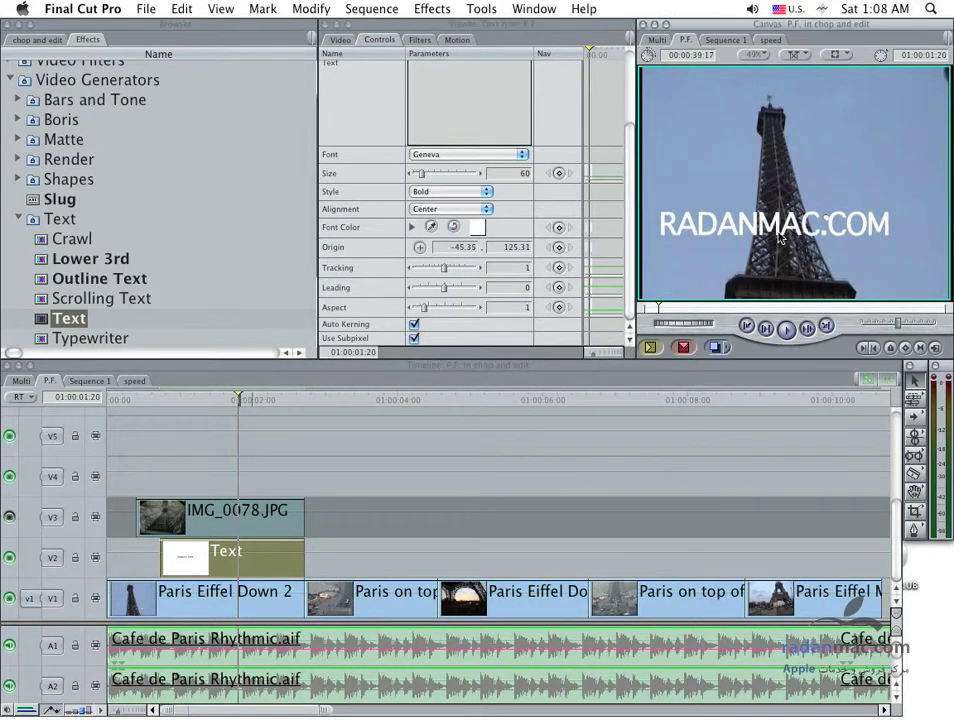
{"action": "left_click", "coordinate": [420, 247]}
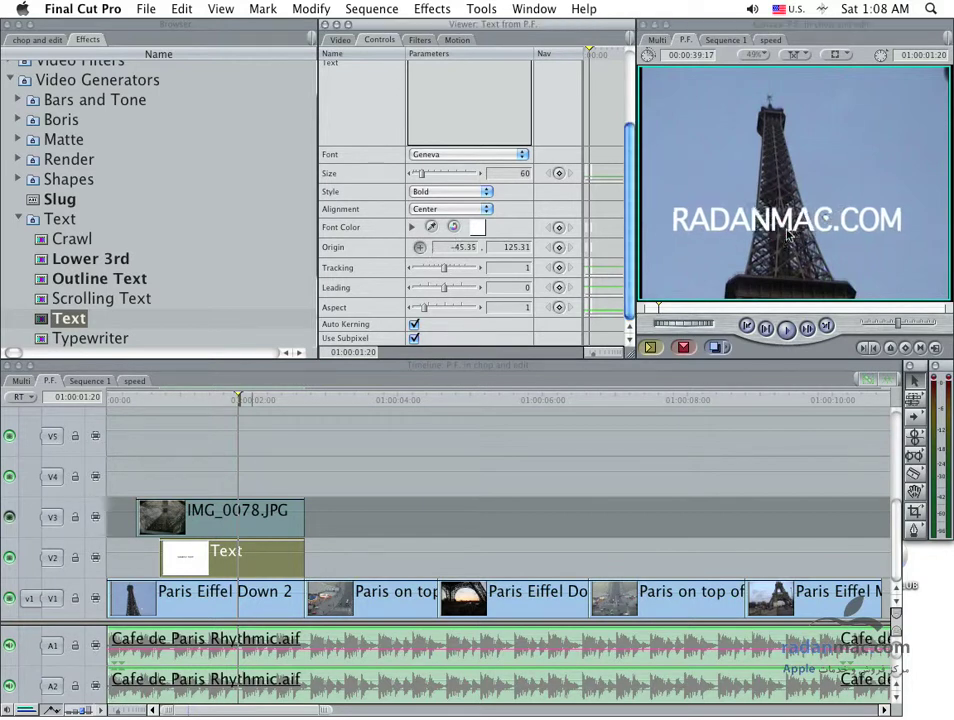
{"action": "left_click", "coordinate": [798, 237]}
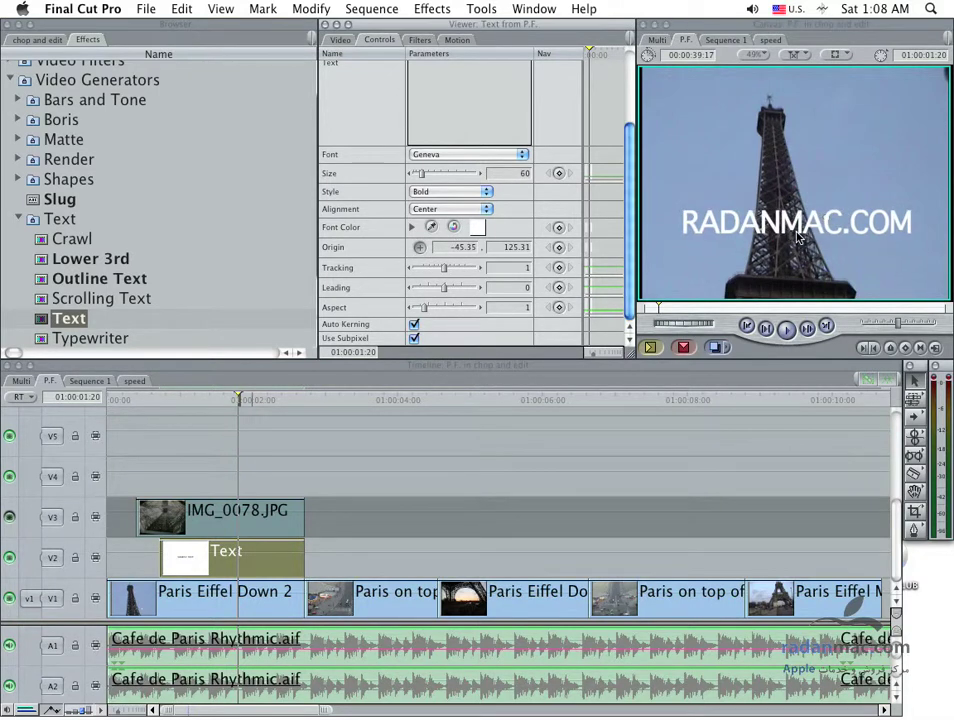
{"action": "left_click", "coordinate": [8, 516]}
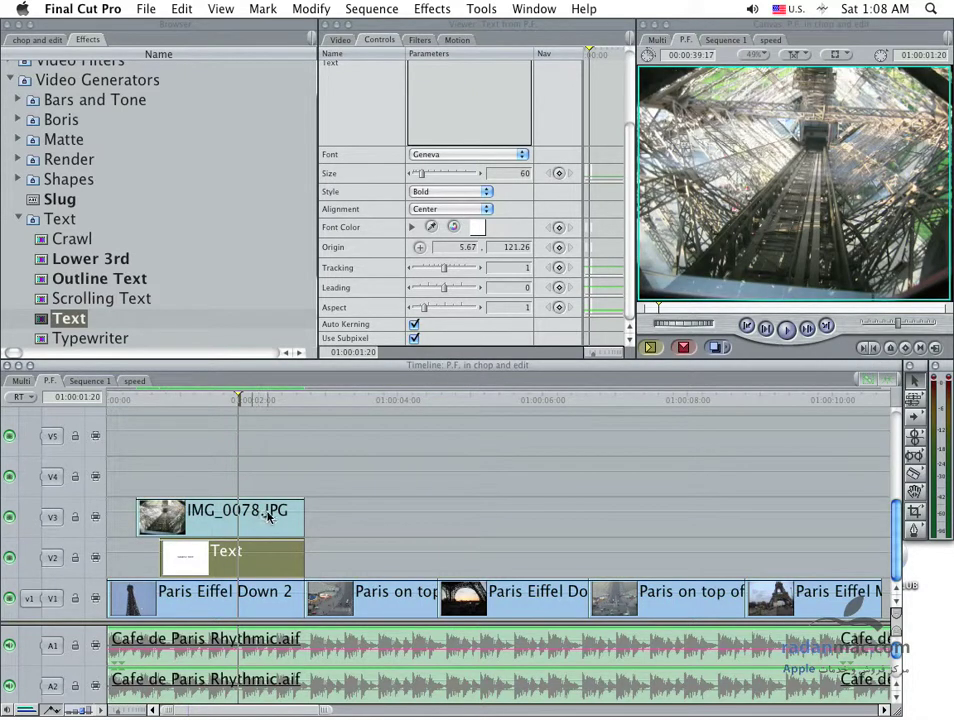
Apply Travel Matte – Luma to the IMG_0078.JPG clip, reapplying it a second time.
{"action": "right_click", "coordinate": [272, 512]}
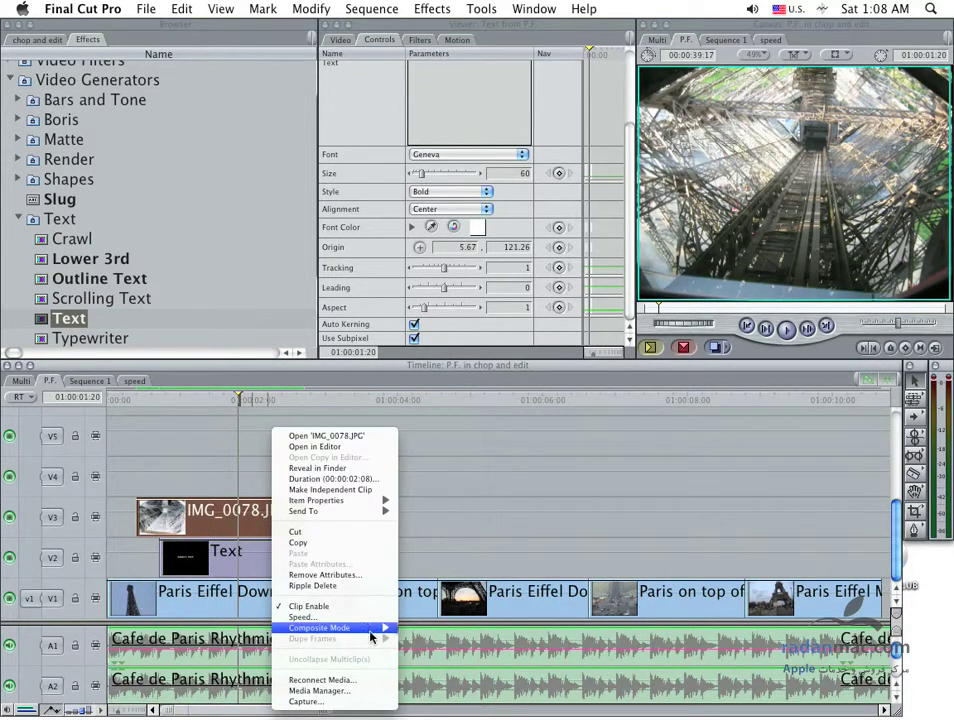
{"action": "mouse_move", "coordinate": [375, 627]}
{"action": "left_click", "coordinate": [476, 704]}
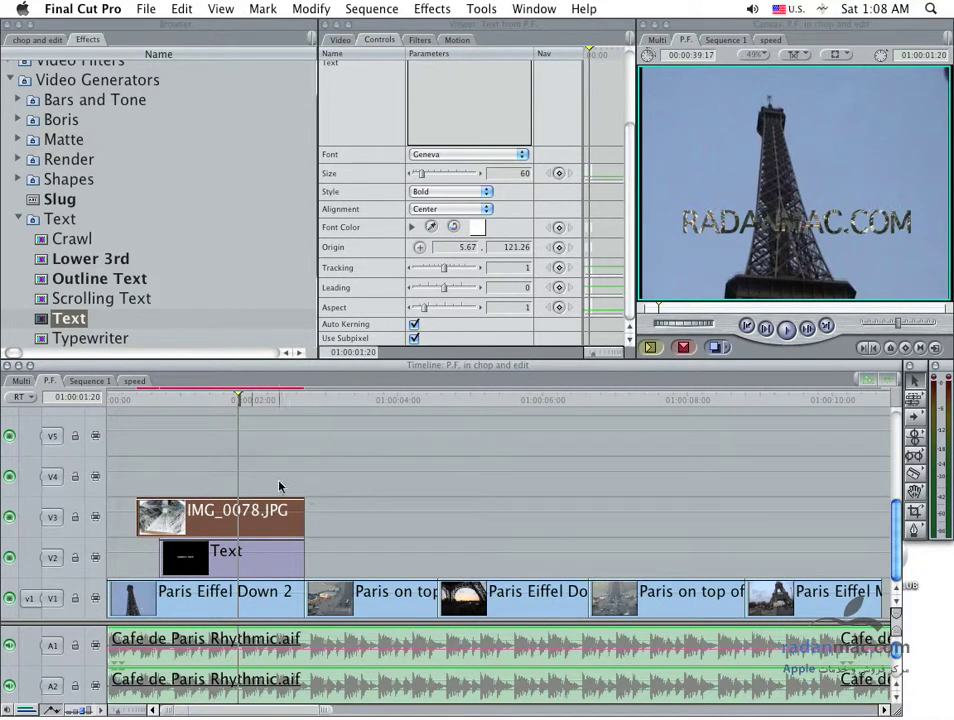
{"action": "right_click", "coordinate": [258, 517]}
{"action": "mouse_move", "coordinate": [355, 628]}
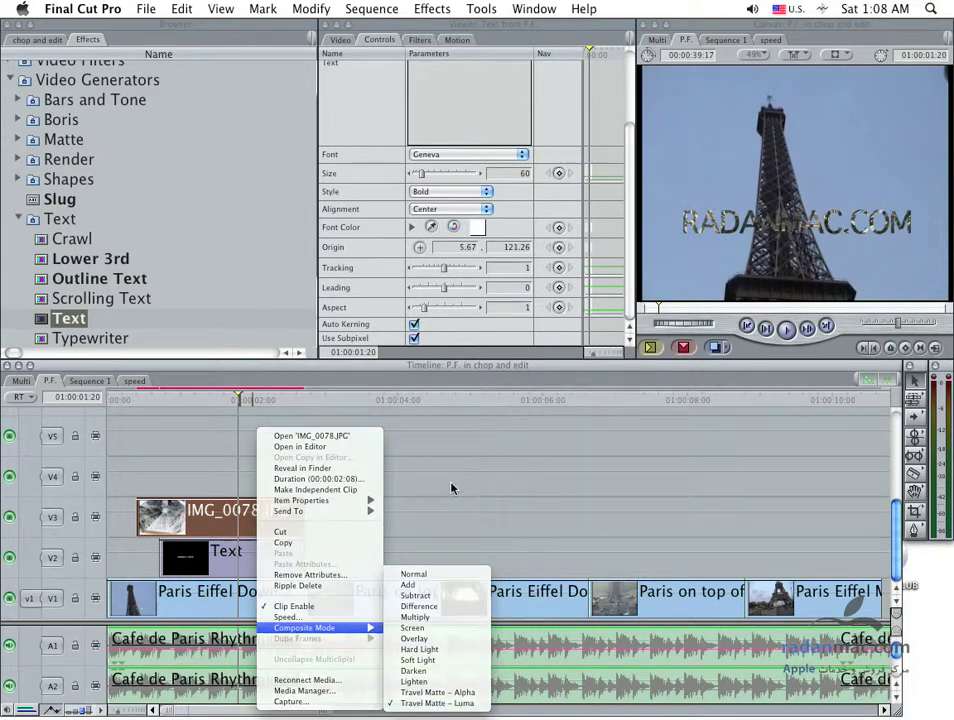
{"action": "left_click", "coordinate": [457, 704]}
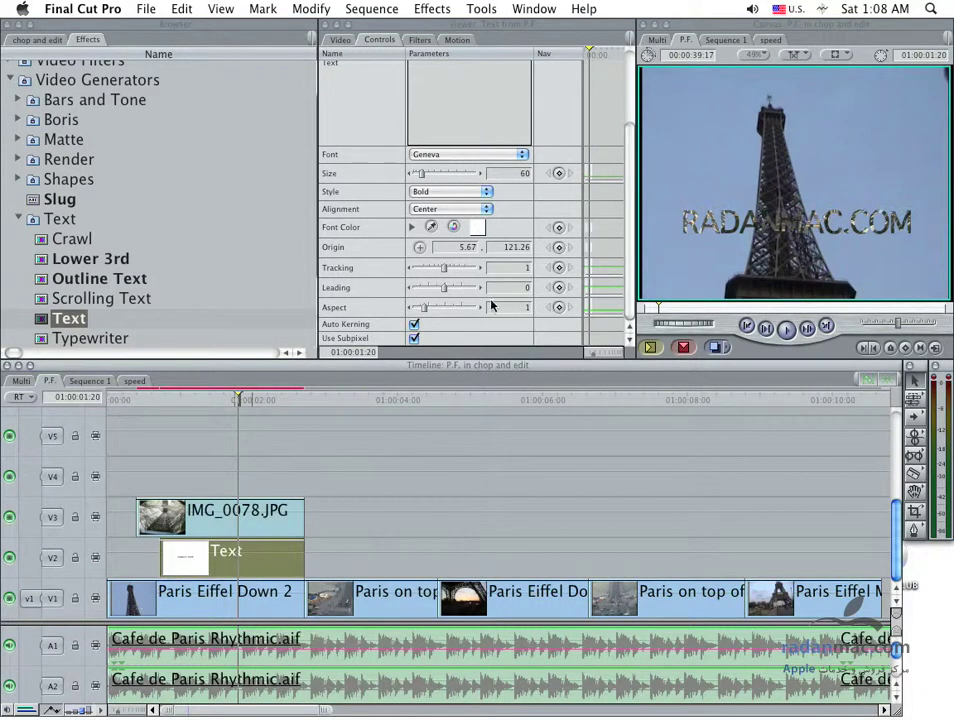
Drag the Text clip's Size to 76 and place the cursor after RADAN in the text field.
{"action": "double_click", "coordinate": [268, 549]}
{"action": "left_click", "coordinate": [384, 40]}
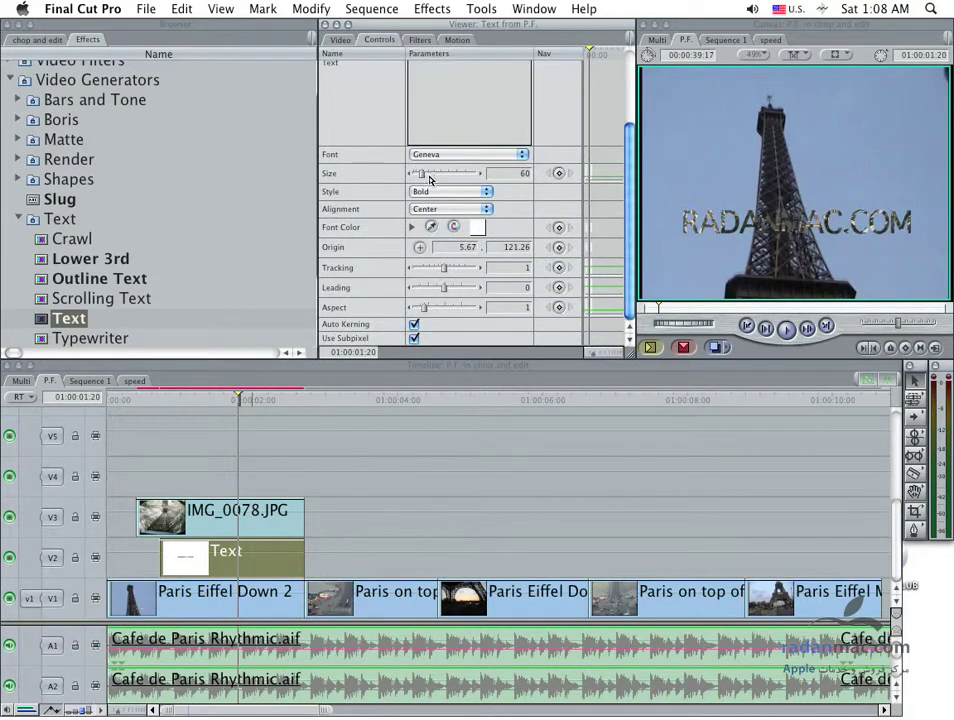
{"action": "left_click_drag", "start_coordinate": [430, 179], "coordinate": [442, 178]}
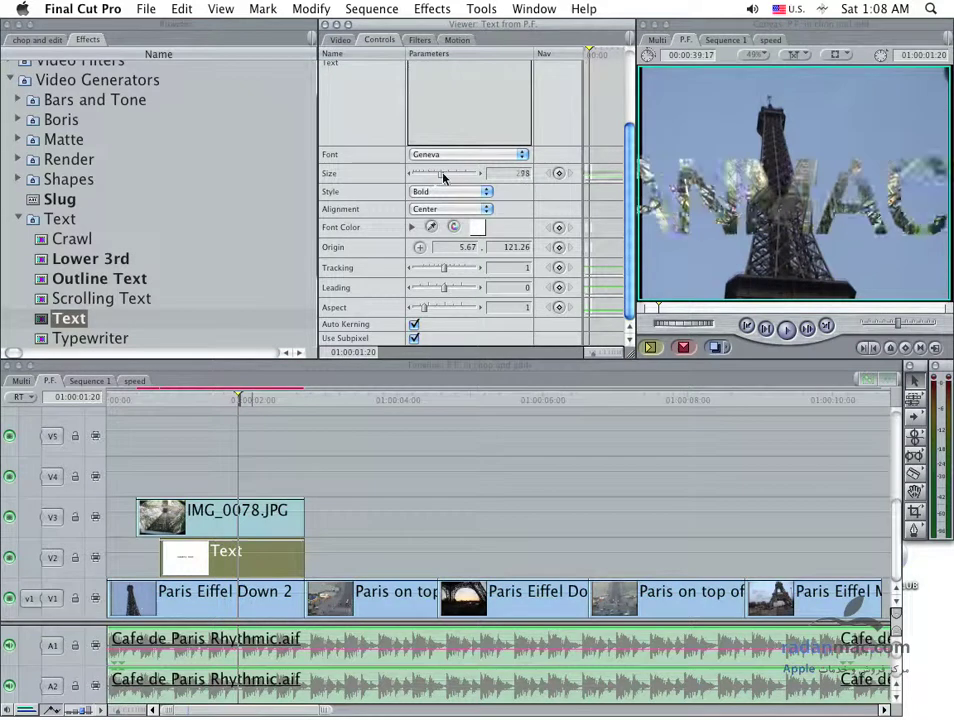
{"action": "left_click_drag", "start_coordinate": [442, 178], "coordinate": [424, 175]}
{"action": "scroll", "coordinate": [512, 125], "scroll_direction": "up", "scroll_amount": 3}
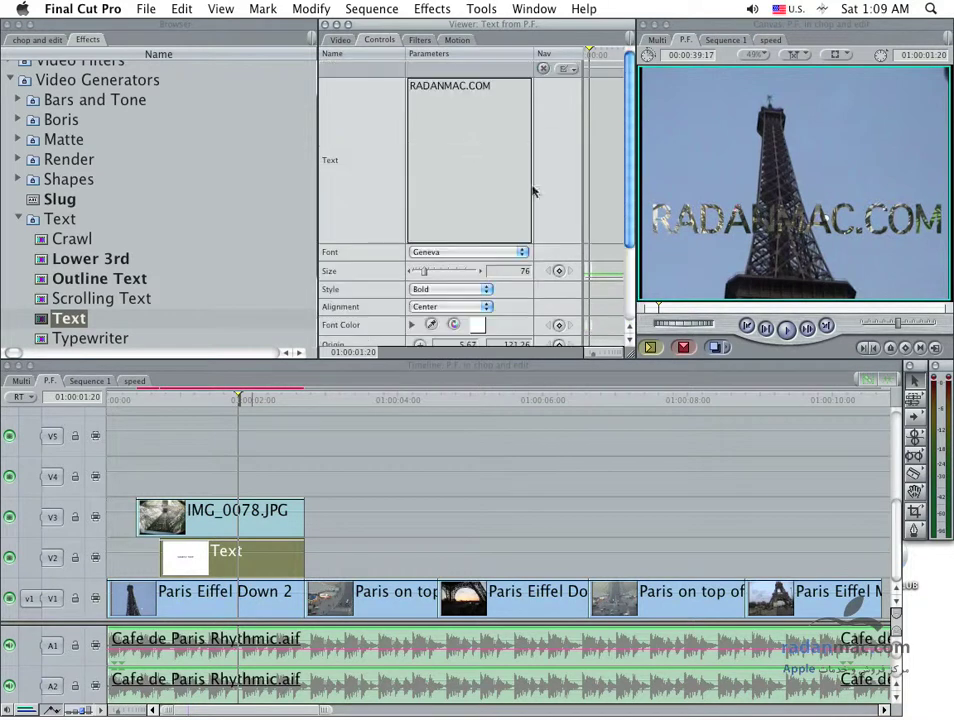
{"action": "left_click", "coordinate": [472, 85]}
{"action": "left_click", "coordinate": [466, 80]}
Break the title after RADAN, set size 110, and centre it at origin 5.67, -6.06.
{"action": "key", "text": "Return"}
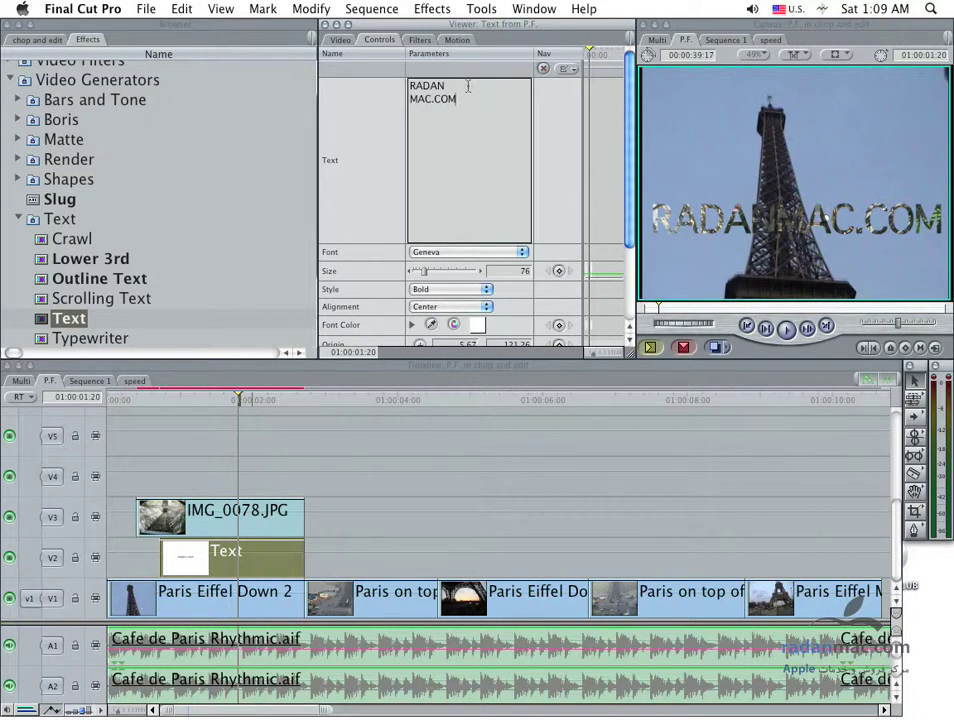
{"action": "left_click", "coordinate": [457, 270]}
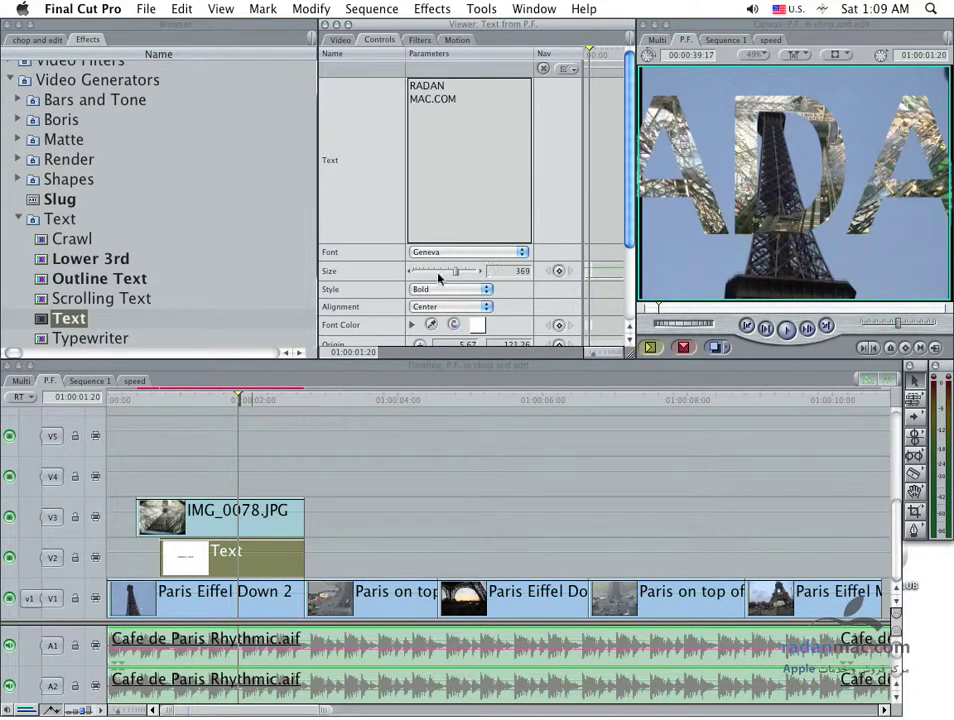
{"action": "left_click_drag", "start_coordinate": [440, 278], "coordinate": [429, 272]}
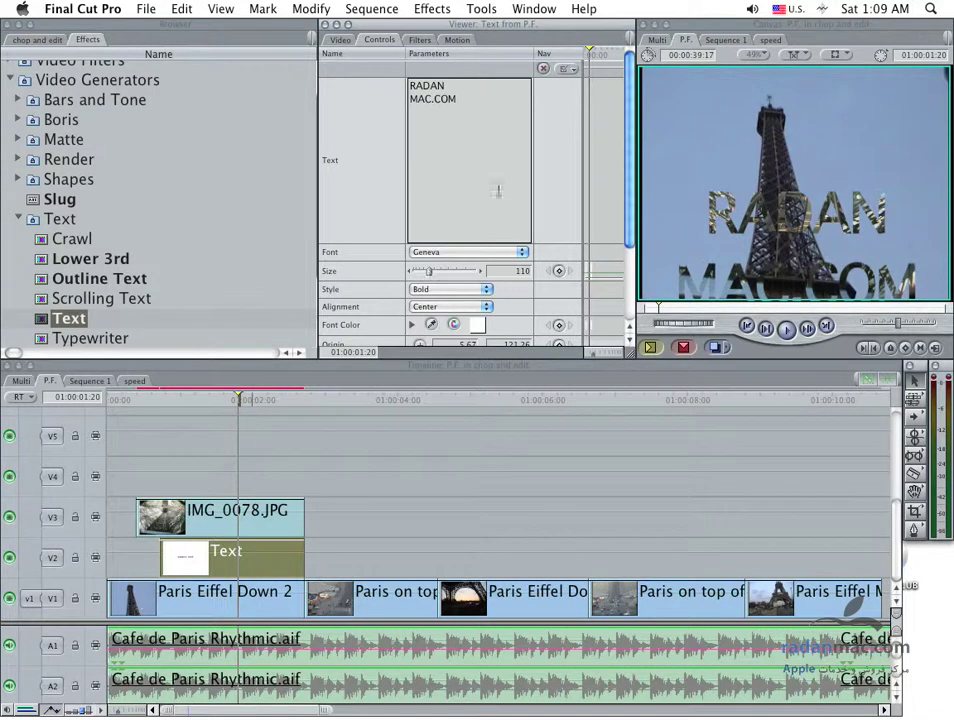
{"action": "scroll", "coordinate": [490, 198], "scroll_direction": "down", "scroll_amount": 3}
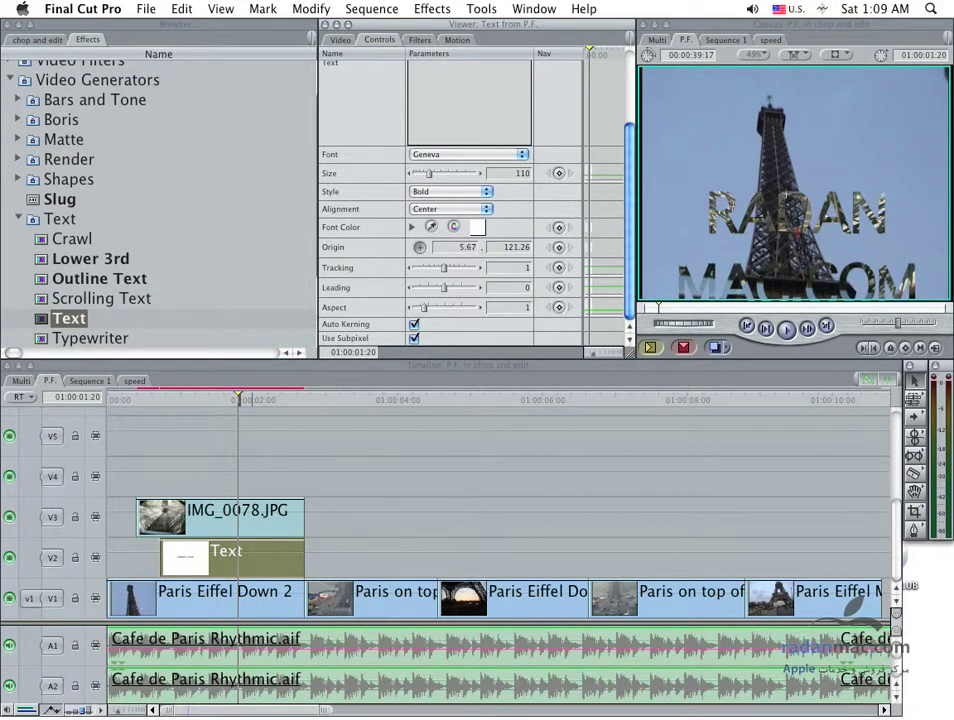
{"action": "left_click", "coordinate": [826, 217]}
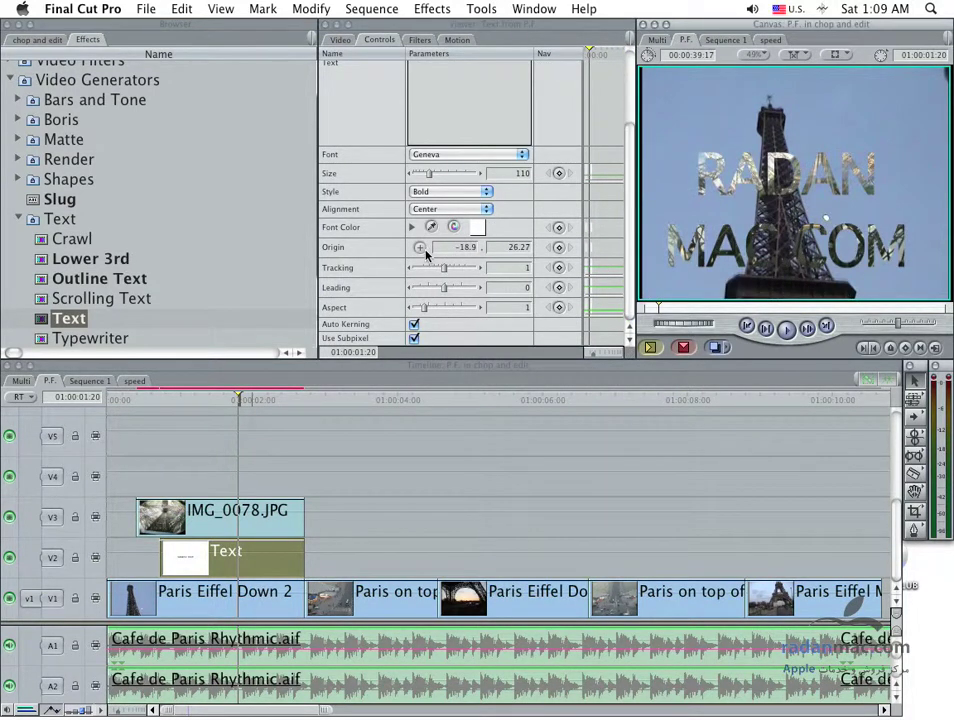
{"action": "left_click", "coordinate": [420, 247]}
{"action": "left_click", "coordinate": [798, 185]}
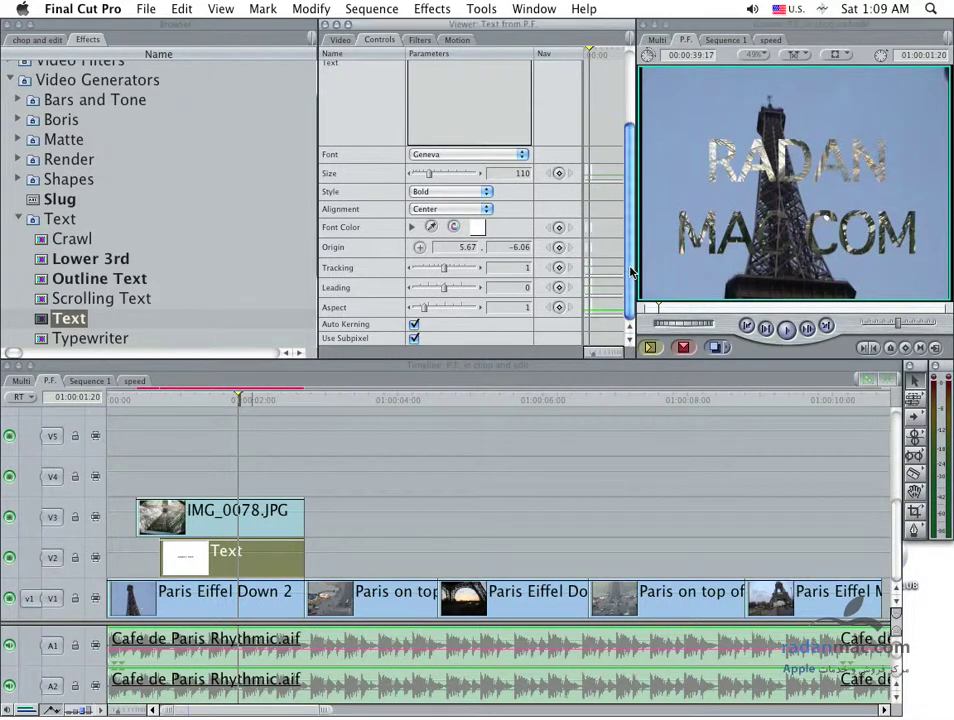
{"action": "mouse_move", "coordinate": [628, 258]}
{"action": "left_mouse_down"}
{"action": "mouse_move", "coordinate": [628, 200]}
{"action": "mouse_move", "coordinate": [627, 322]}
{"action": "left_mouse_up"}
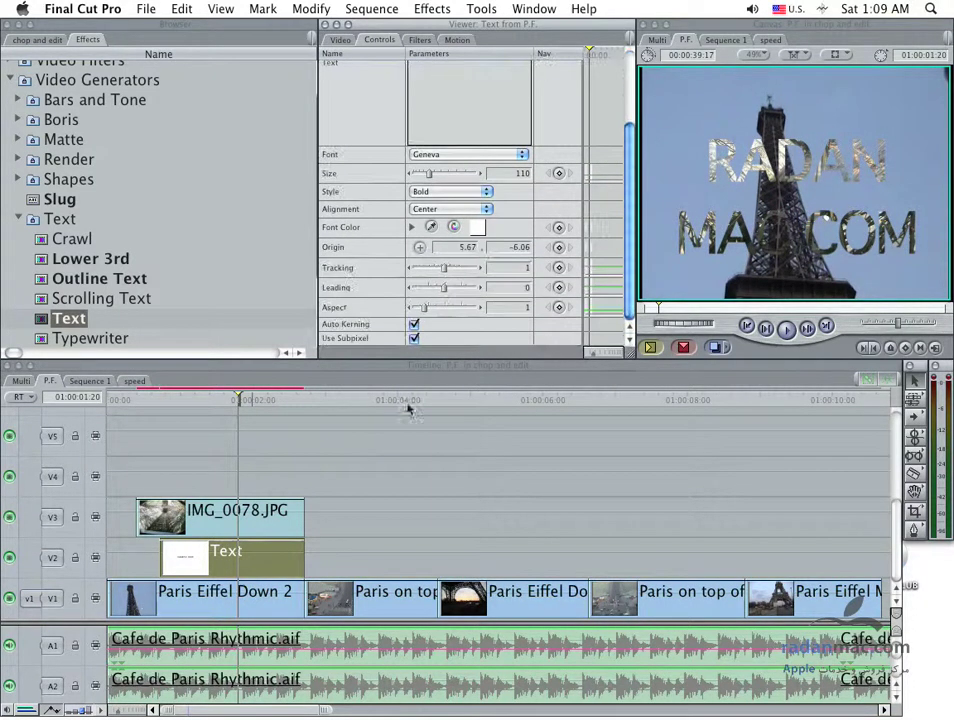